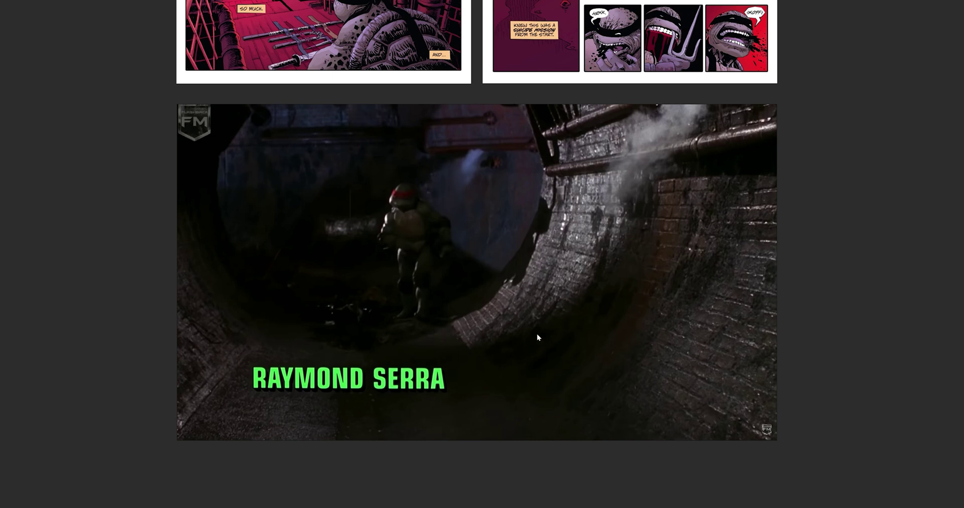
Look through the turtle comic pages, film stills and sewer tunnel photos collected on the reference board.
left_click_drag(513, 330, 529, 303)
scroll(514, 333, "up", 2)
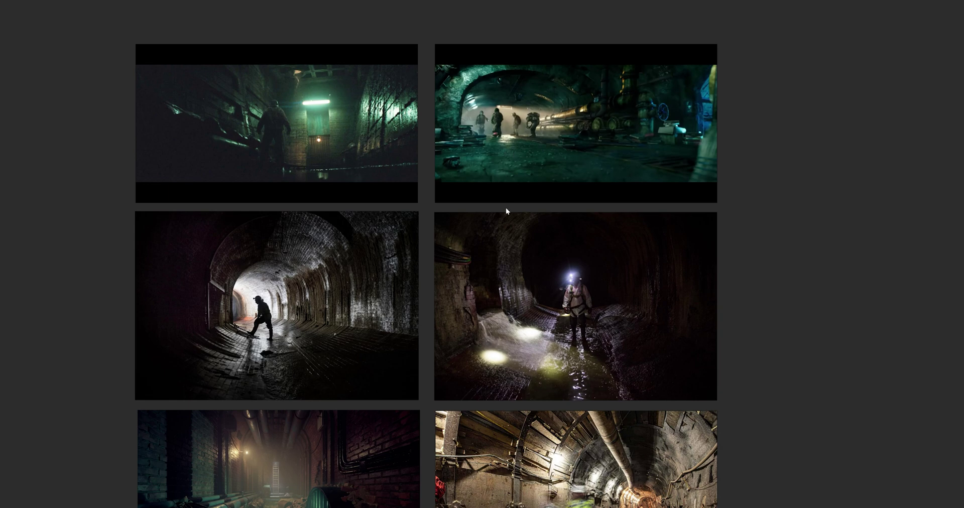
scroll(503, 175, "down", 8)
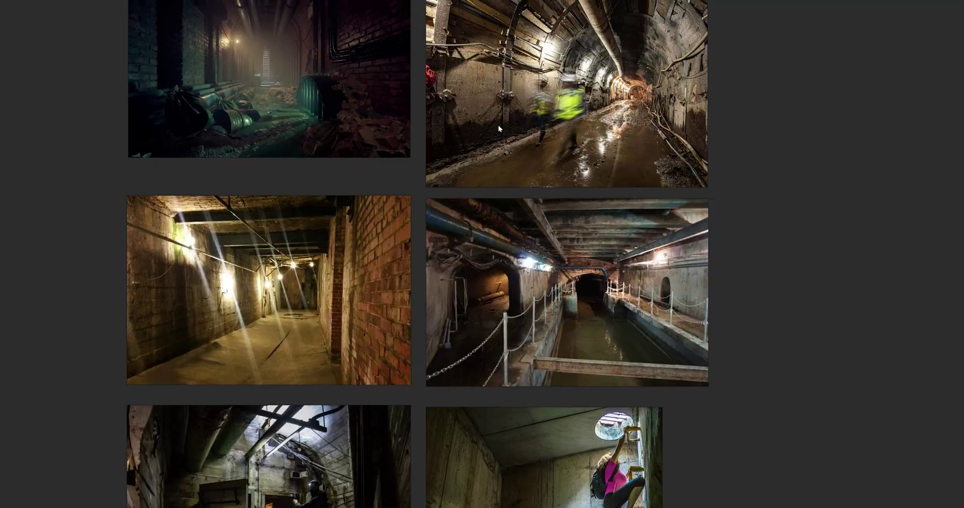
scroll(457, 225, "up", 9)
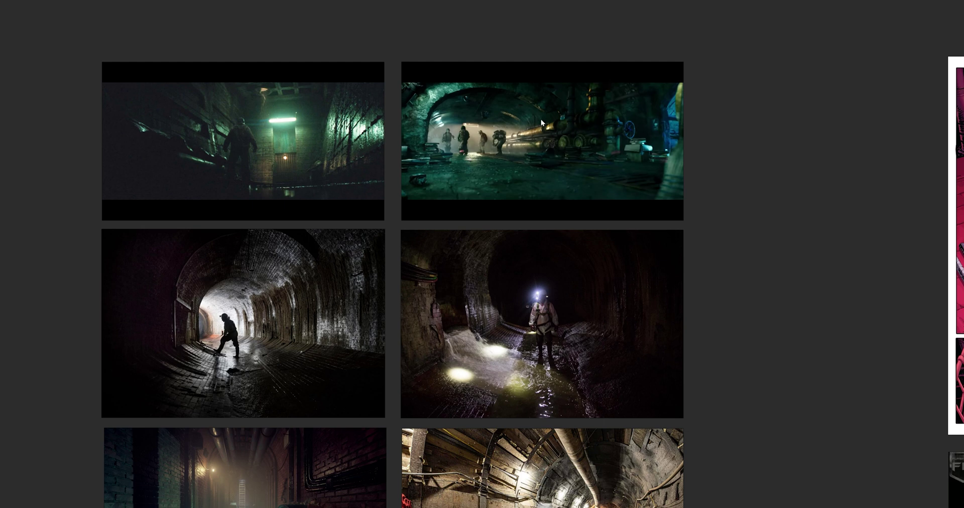
left_click_drag(511, 291, 491, 78)
left_click_drag(507, 337, 552, 262)
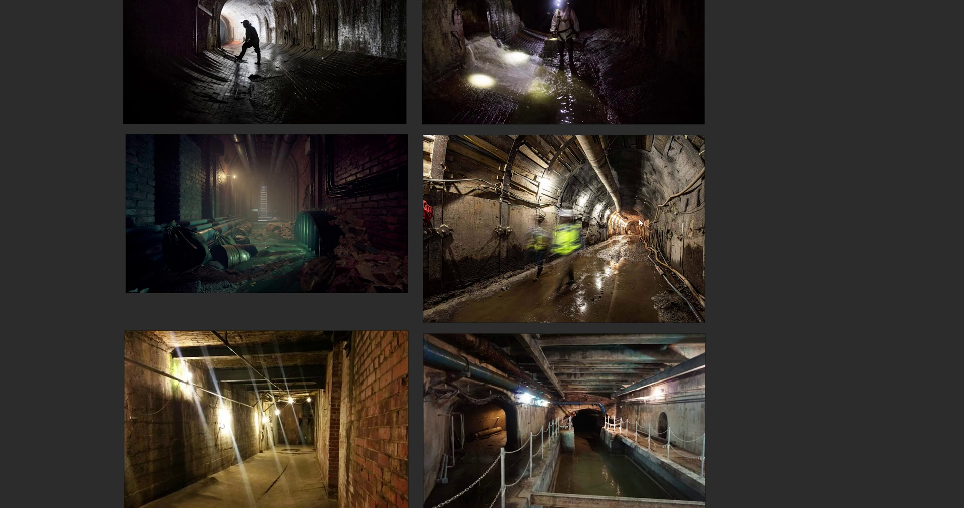
scroll(465, 290, "down", 3)
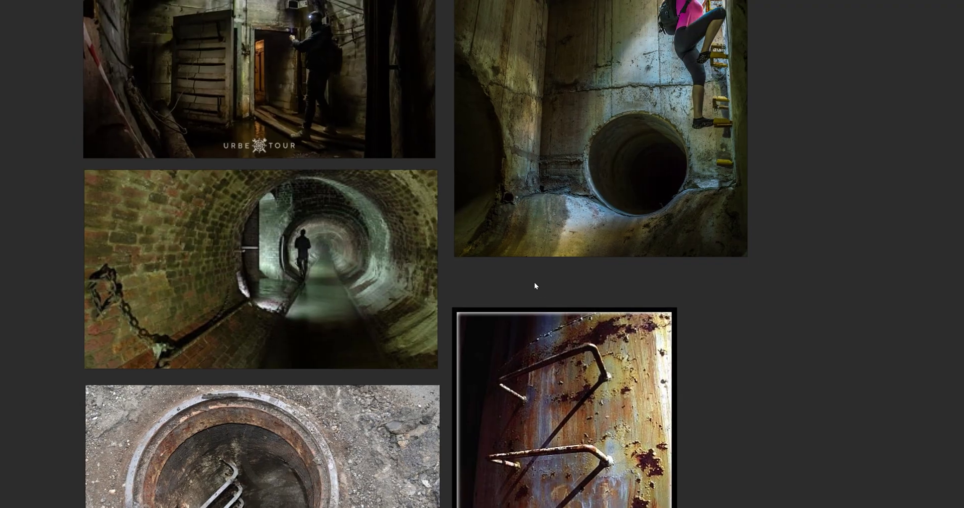
scroll(478, 397, "up", 8)
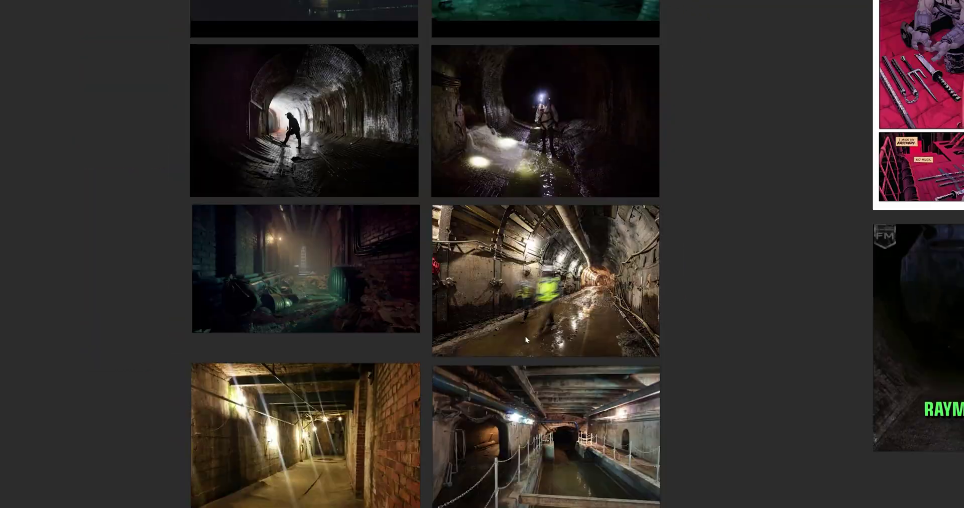
scroll(496, 338, "down", 3)
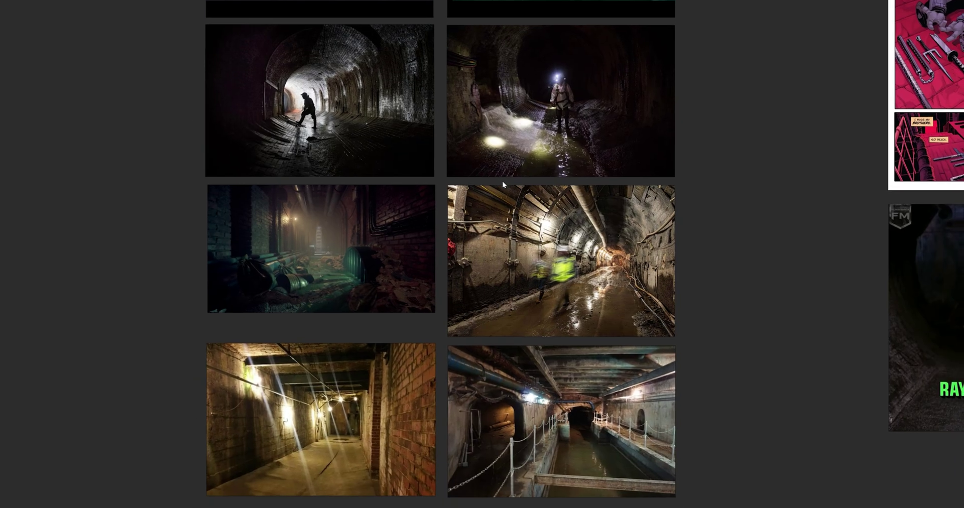
scroll(490, 326, "down", 3)
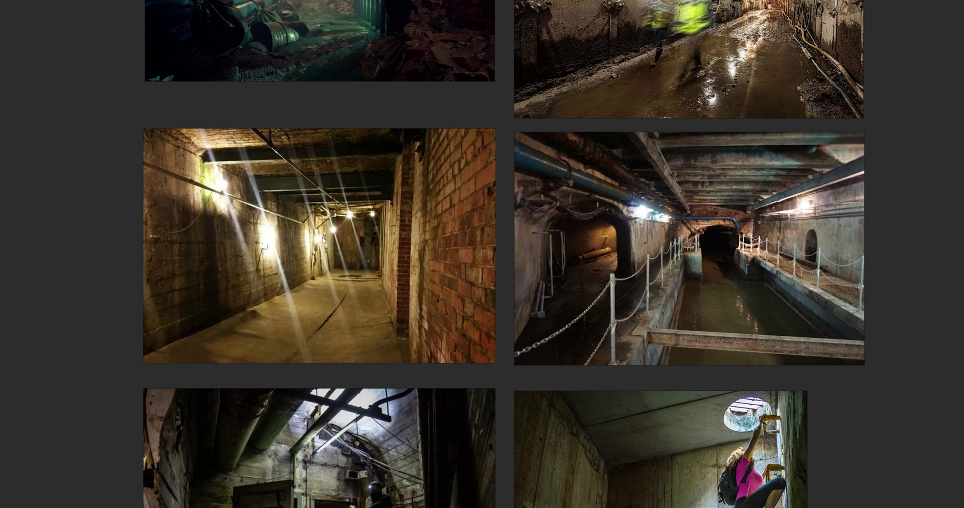
Examine the basement corridor, canal and manhole ladder photos and compare them with the turtle film still.
scroll(547, 236, "up", 2)
left_click_drag(546, 233, 479, 148)
left_click_drag(435, 407, 510, 153)
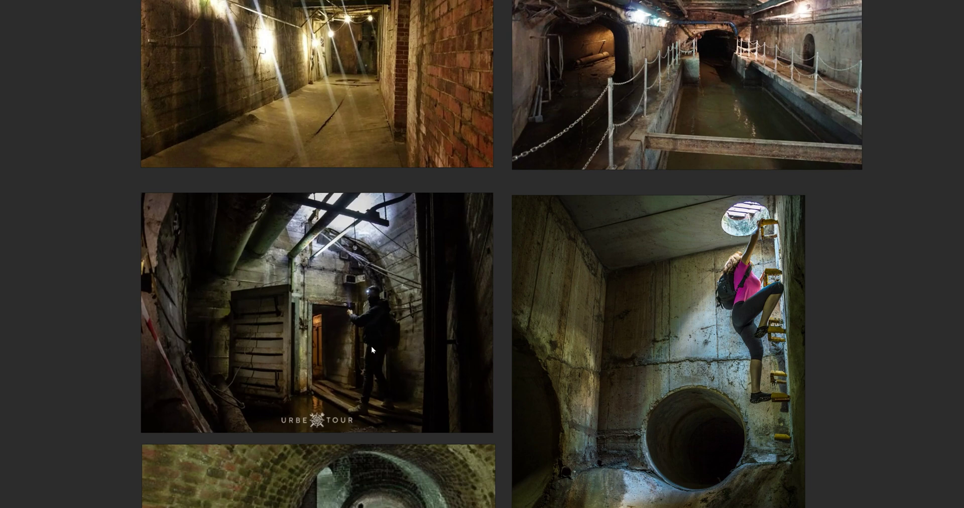
scroll(748, 176, "up", 9)
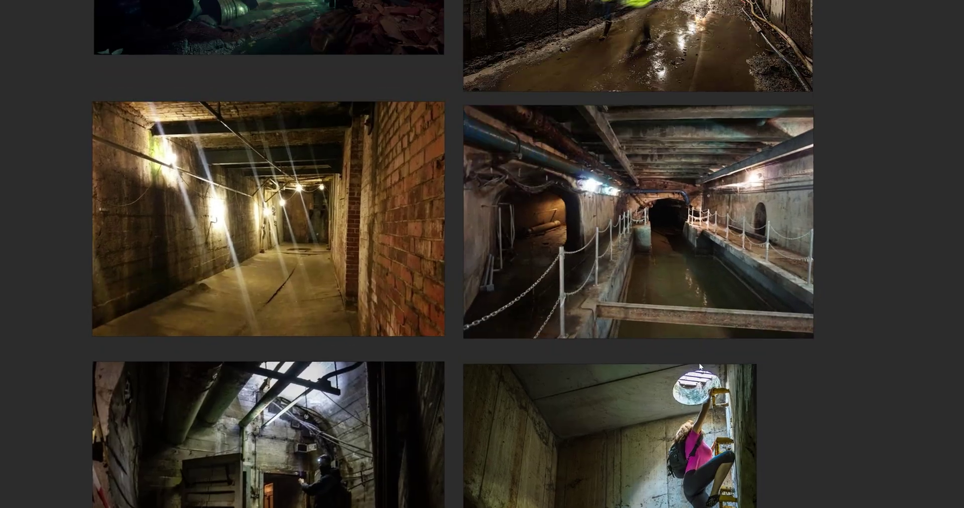
scroll(566, 158, "up", 5)
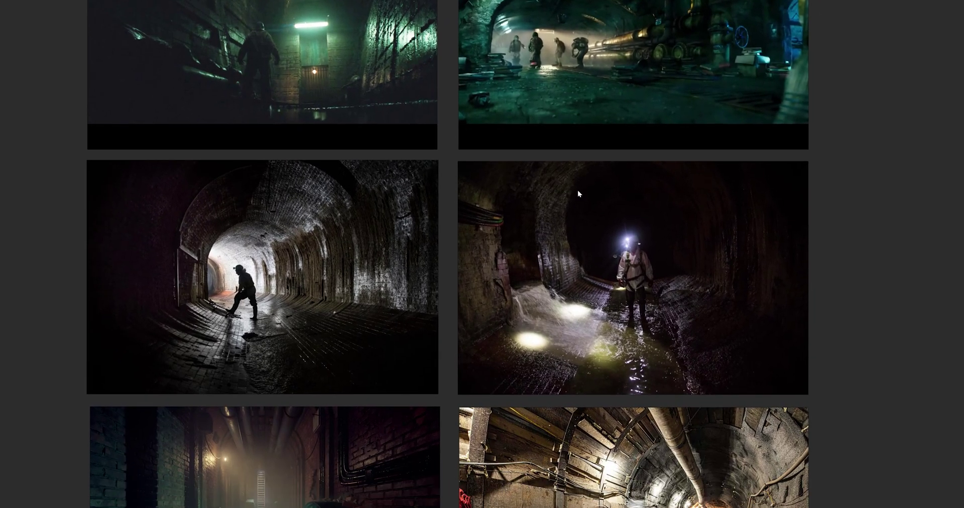
left_click_drag(802, 375, 691, 151)
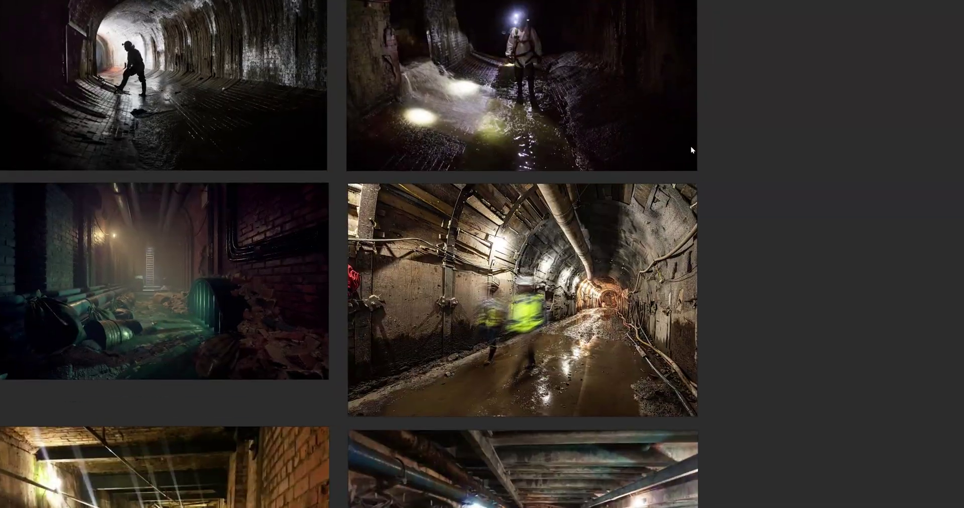
left_click_drag(863, 219, 341, 258)
left_click_drag(716, 296, 526, 140)
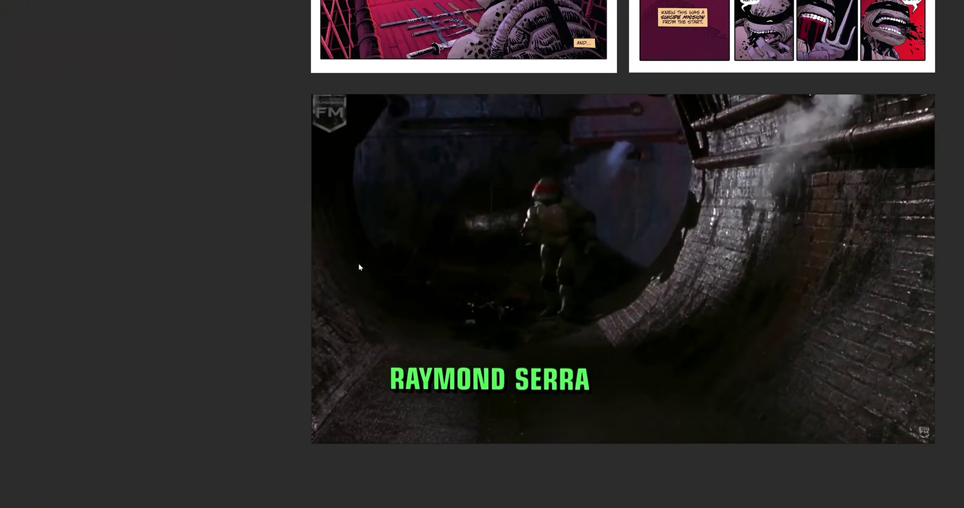
left_click_drag(152, 212, 720, 135)
mouse_move(454, 151)
left_mouse_down()
mouse_move(632, 132)
mouse_move(689, 93)
left_mouse_up()
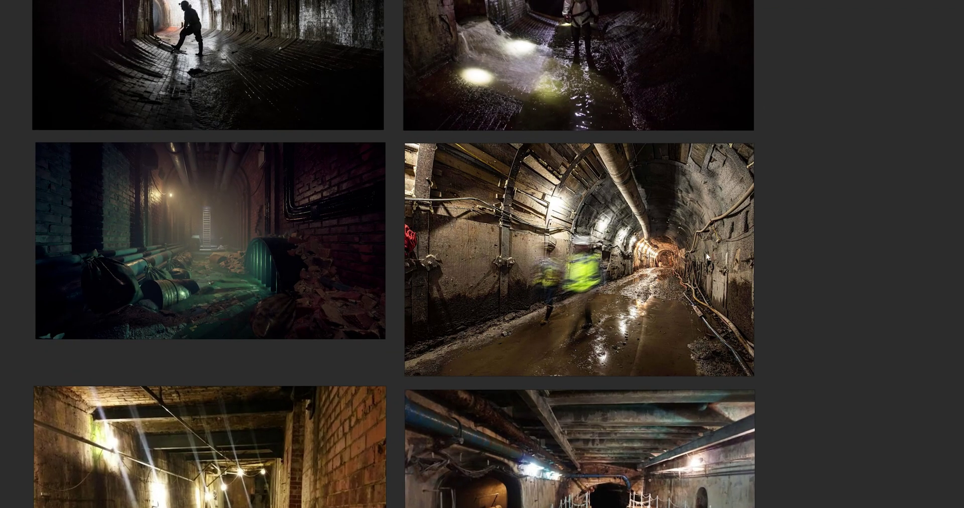
left_click_drag(240, 1, 223, 179)
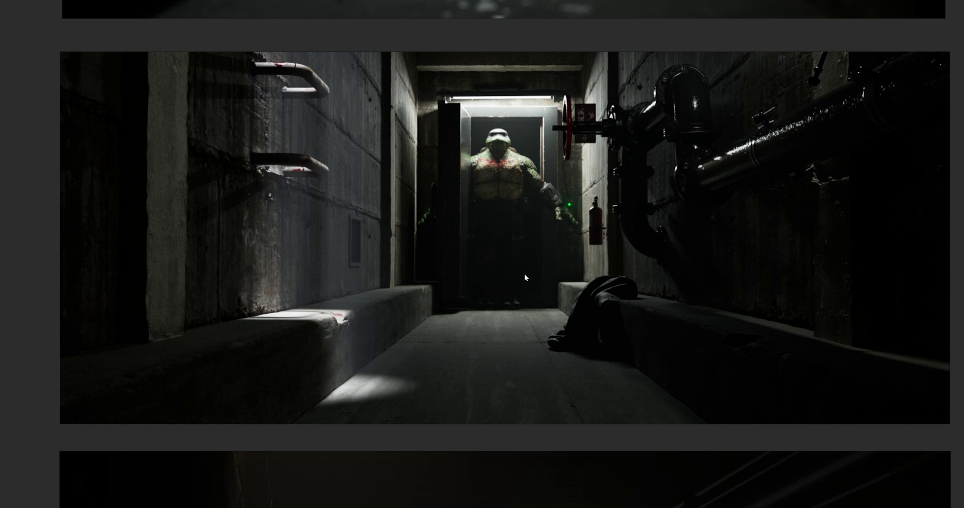
Review the early render iterations, from the dark corridor versions to the turtle kneeling under the light shaft.
scroll(524, 277, "down", 7)
scroll(550, 295, "down", 3)
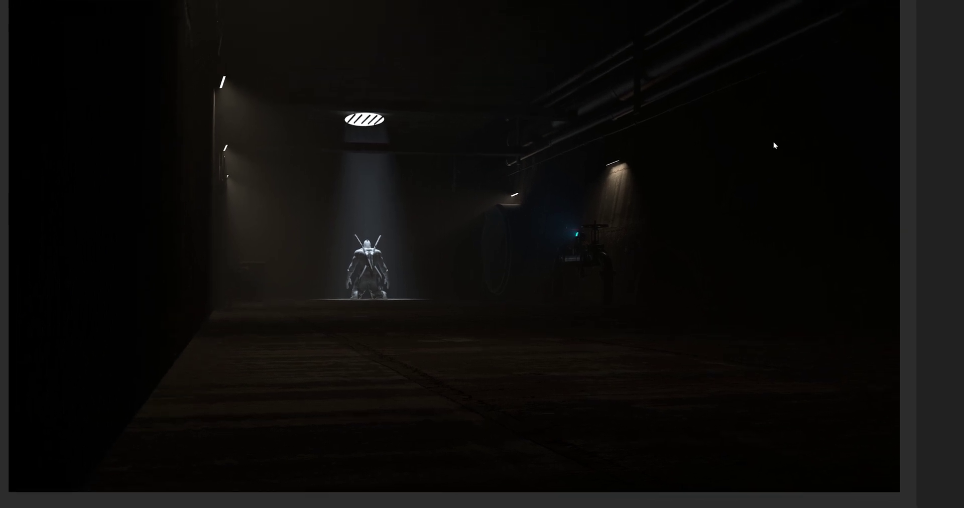
scroll(461, 357, "down", 9)
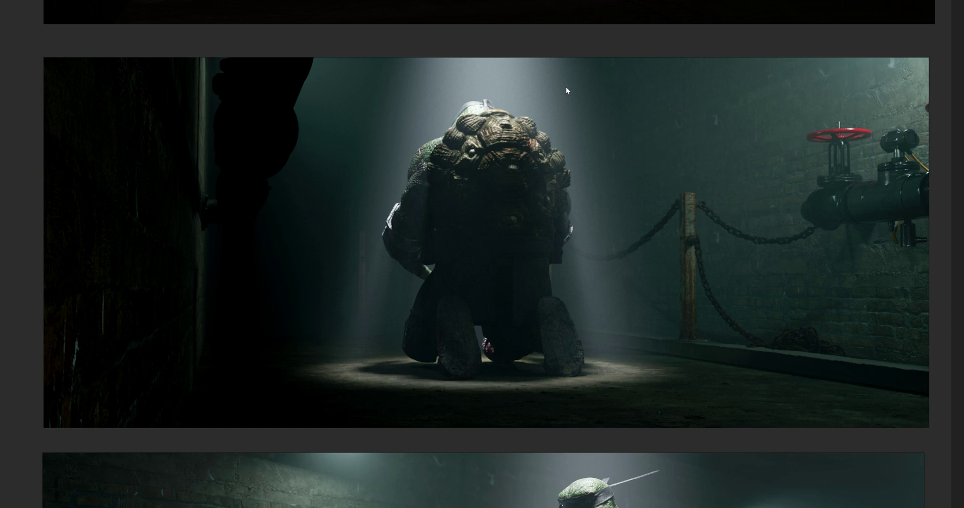
scroll(542, 321, "down", 7)
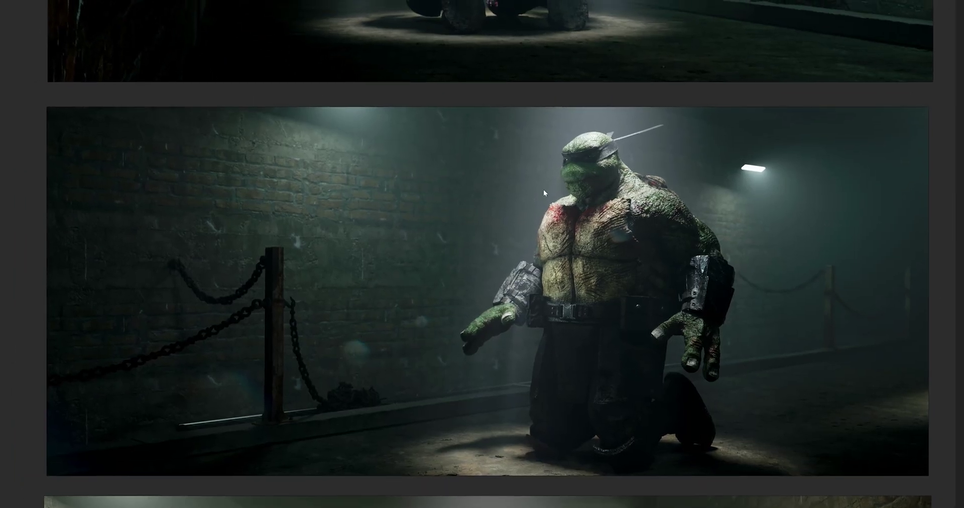
scroll(778, 146, "up", 7)
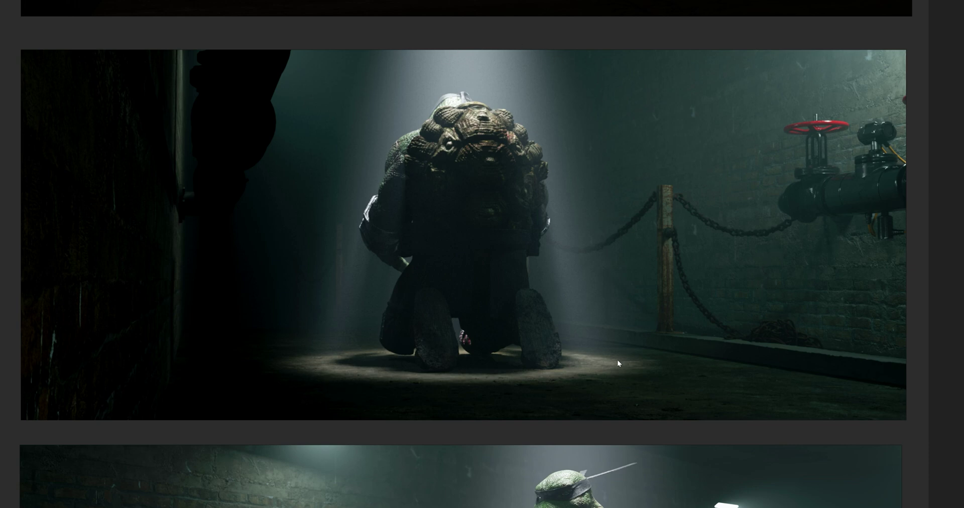
scroll(351, 351, "down", 5)
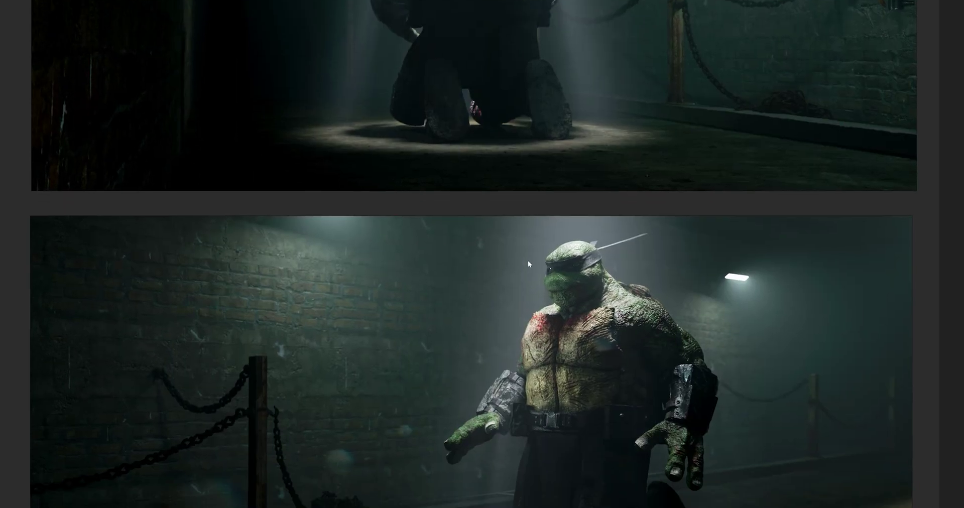
scroll(387, 368, "up", 5)
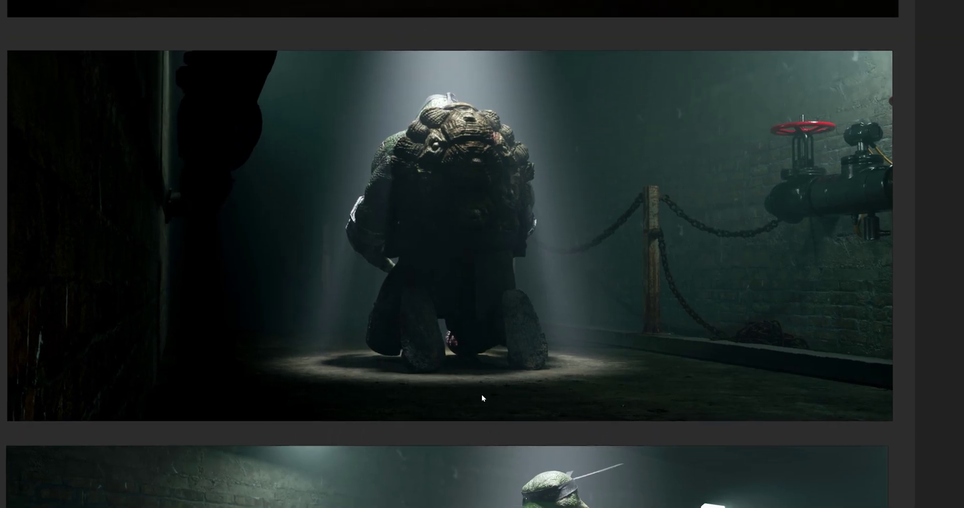
scroll(551, 413, "down", 13)
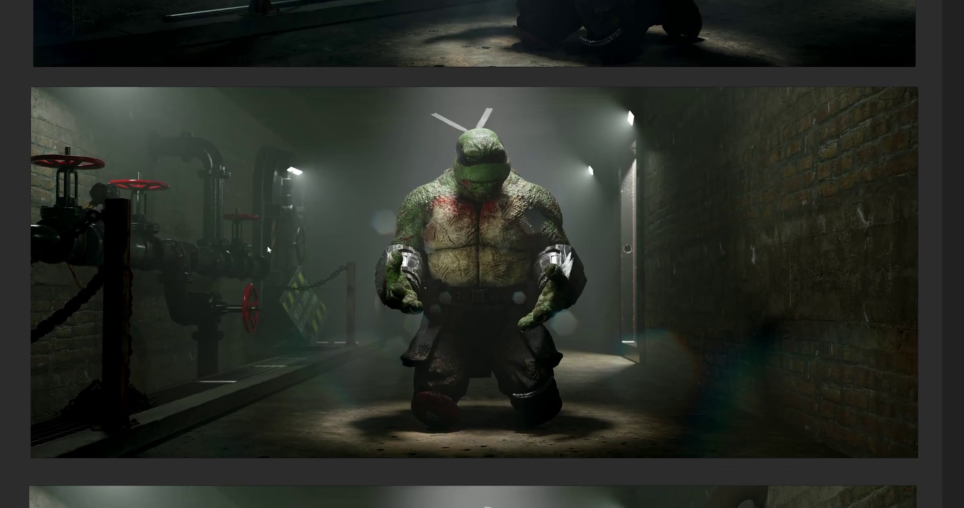
scroll(502, 436, "down", 8)
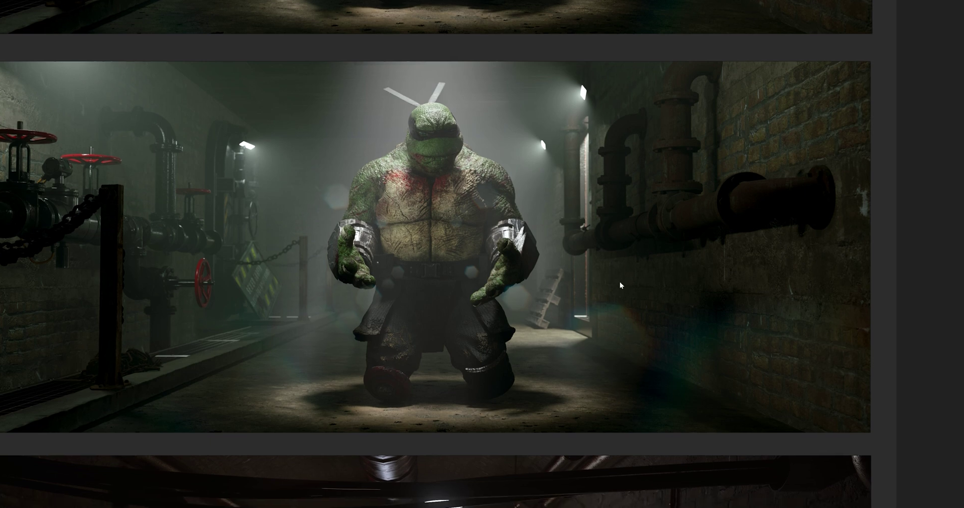
Compare the kneeling turtle renders with the wider brick corridor, rear-view and thumbs-up versions at the end of the board.
left_click_drag(415, 88, 427, 355)
left_click_drag(462, 130, 480, 416)
left_click_drag(503, 129, 466, 373)
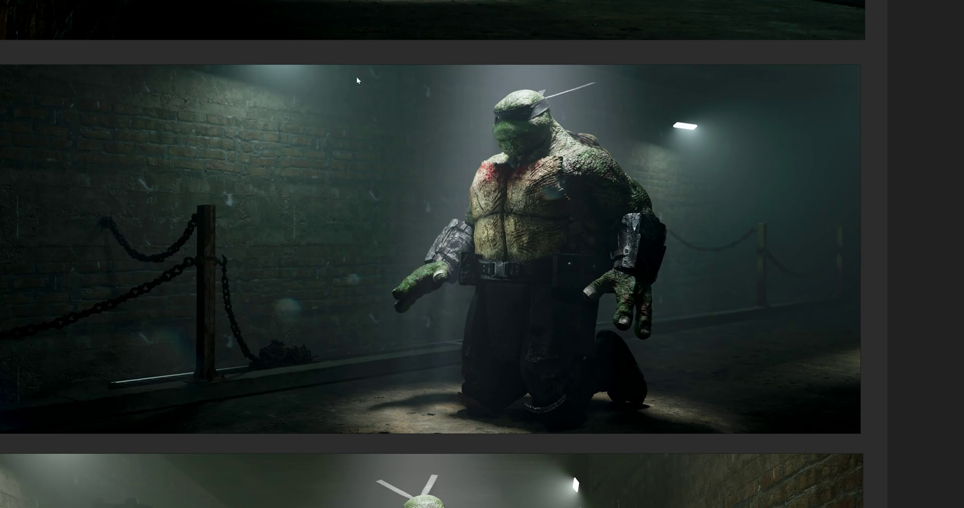
scroll(445, 374, "down", 8)
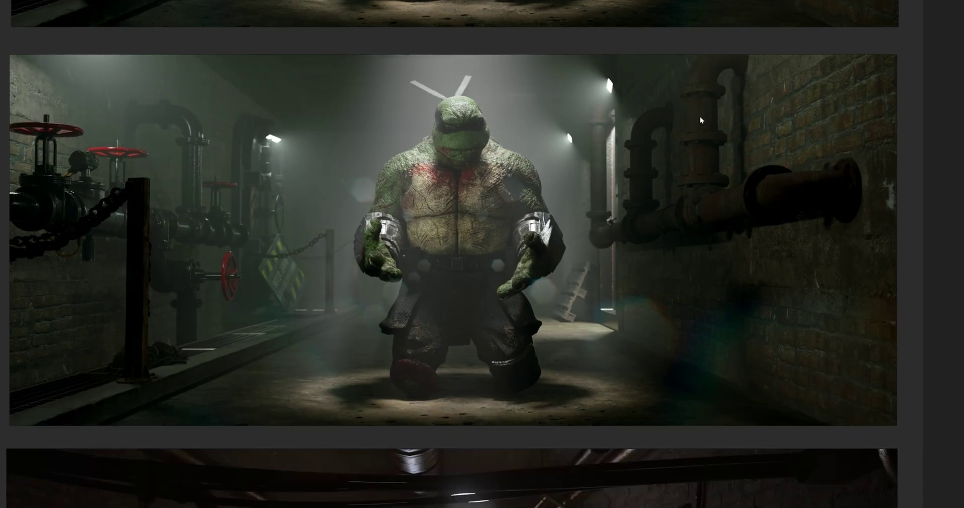
scroll(457, 369, "down", 5)
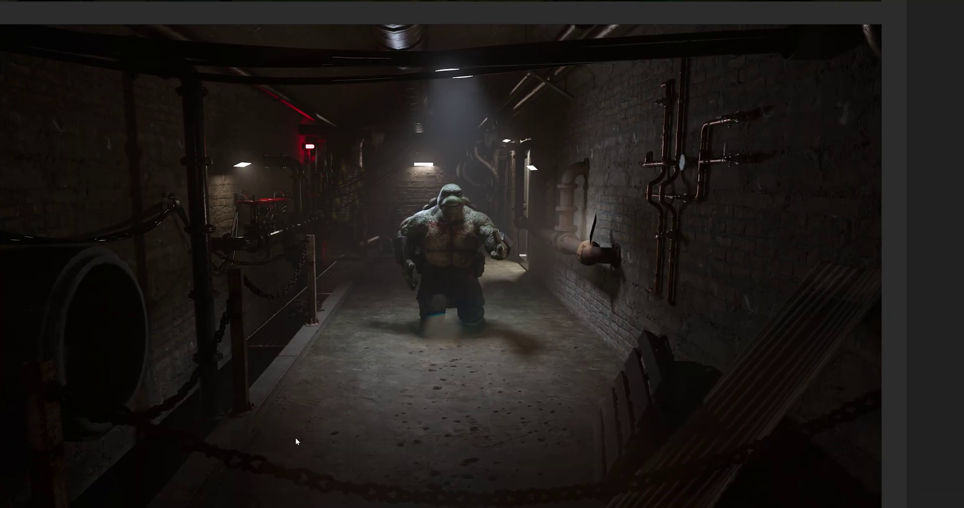
scroll(673, 265, "down", 1)
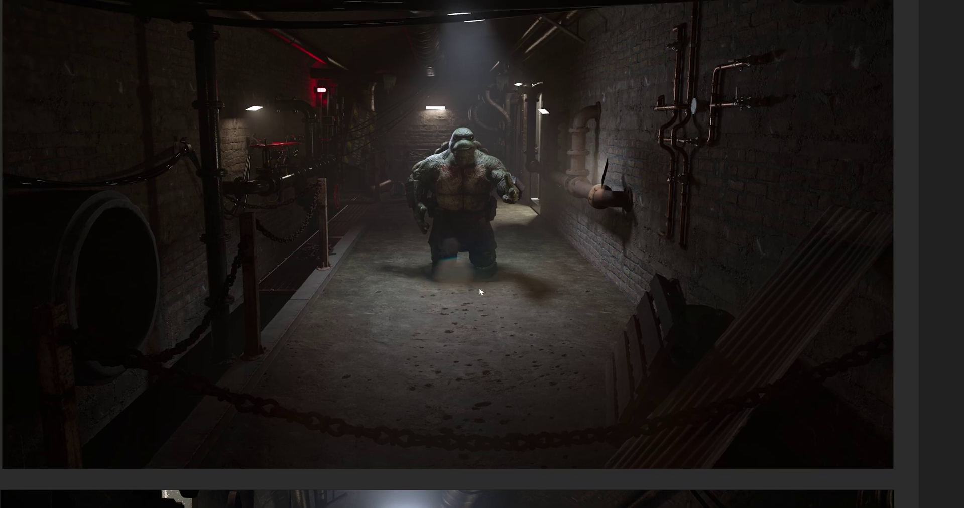
scroll(559, 339, "down", 10)
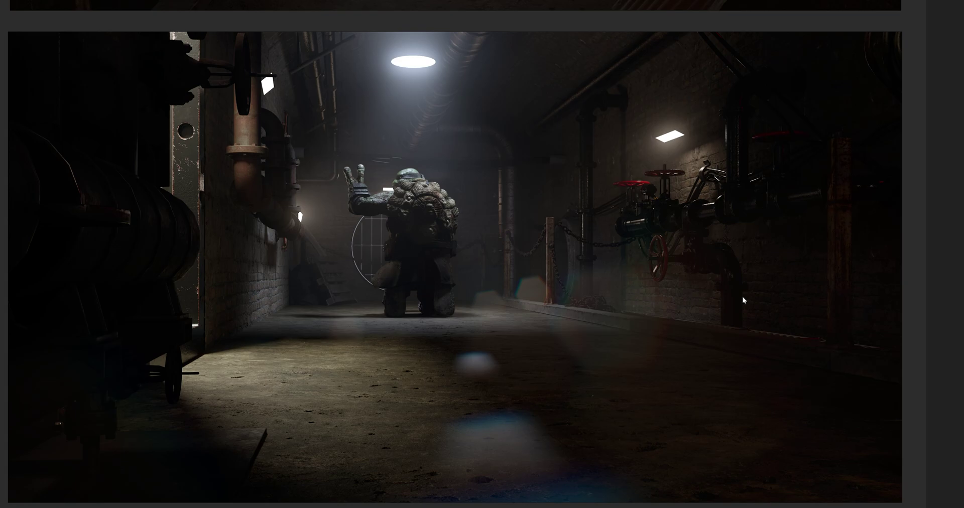
left_click_drag(469, 406, 497, 51)
left_click_drag(556, 346, 526, 267)
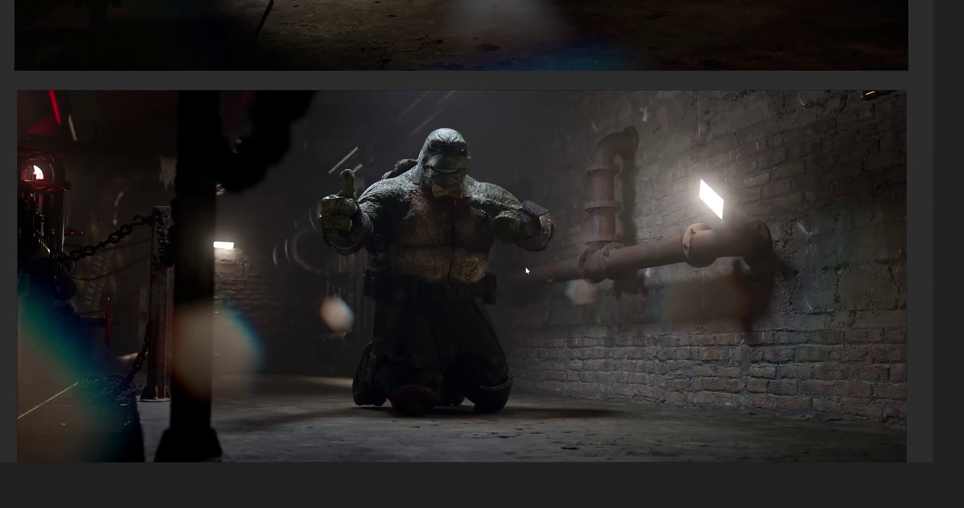
scroll(532, 272, "up", 3)
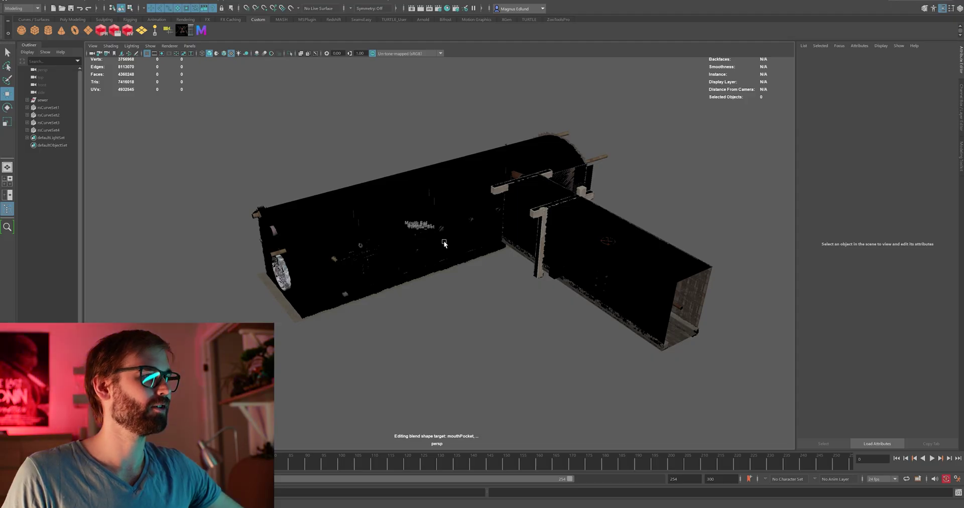
In Maya, raise the sewer tunnel's front roof section high above the set to open up the interior.
scroll(465, 239, "down", 2)
left_click_drag(465, 239, 595, 203, "alt")
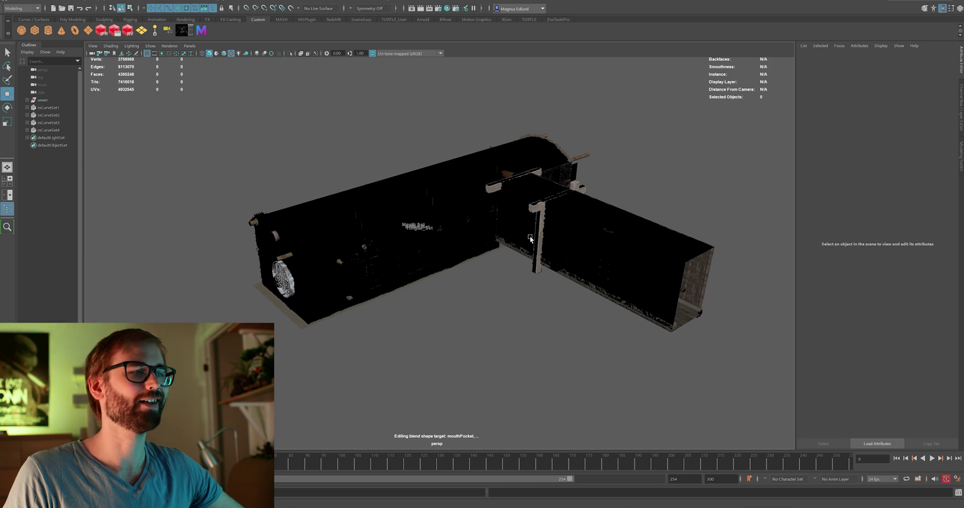
left_click_drag(531, 239, 507, 231, "alt")
left_click(346, 210)
scroll(345, 209, "down", 6)
left_click_drag(360, 200, 360, 30)
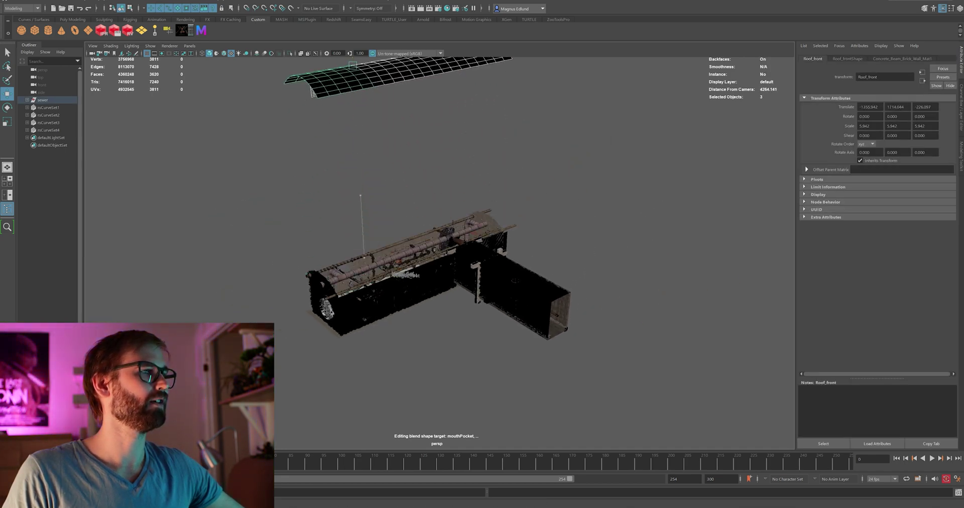
Examine the pipes, valves, floor and character rig inside the opened sewer tunnel from above.
scroll(378, 351, "up", 15)
scroll(395, 293, "up", 6)
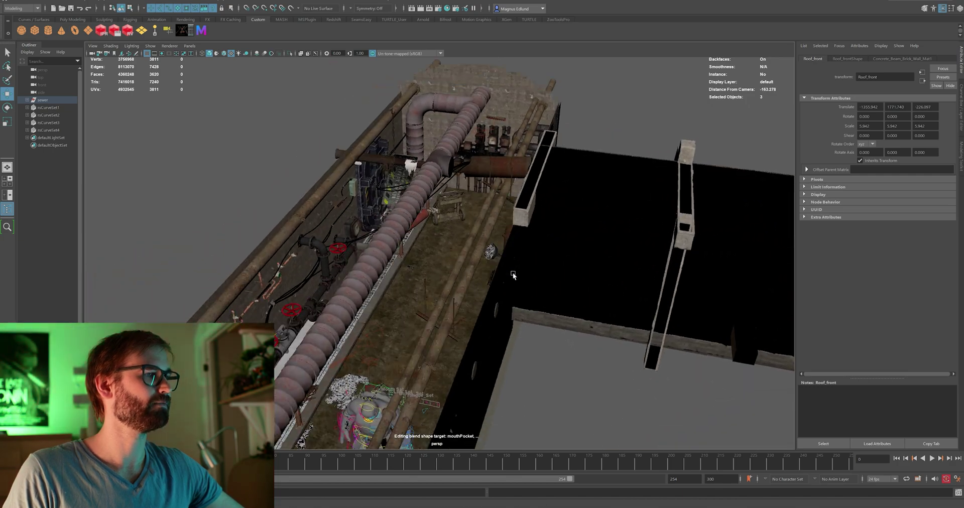
scroll(430, 283, "up", 4)
left_click_drag(425, 282, 518, 224)
scroll(518, 225, "down", 5)
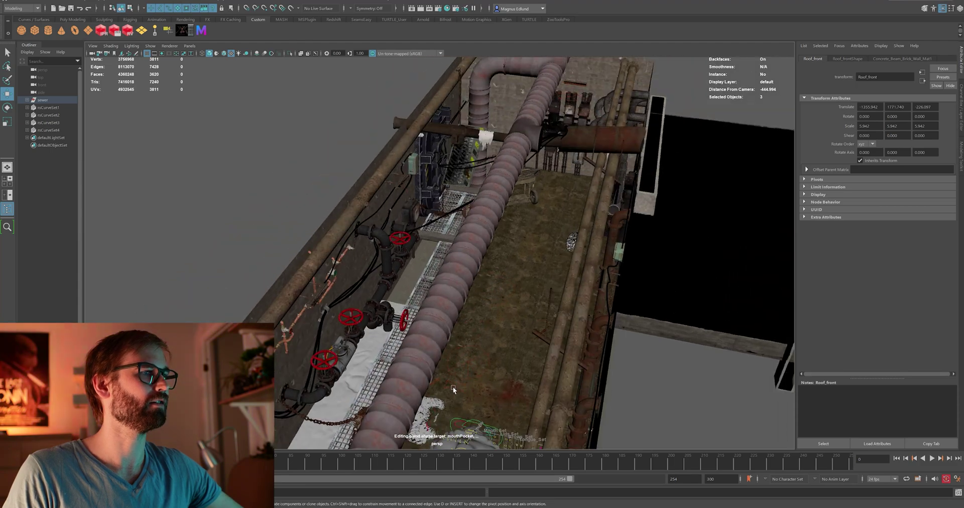
scroll(480, 351, "up", 5)
scroll(476, 256, "down", 6)
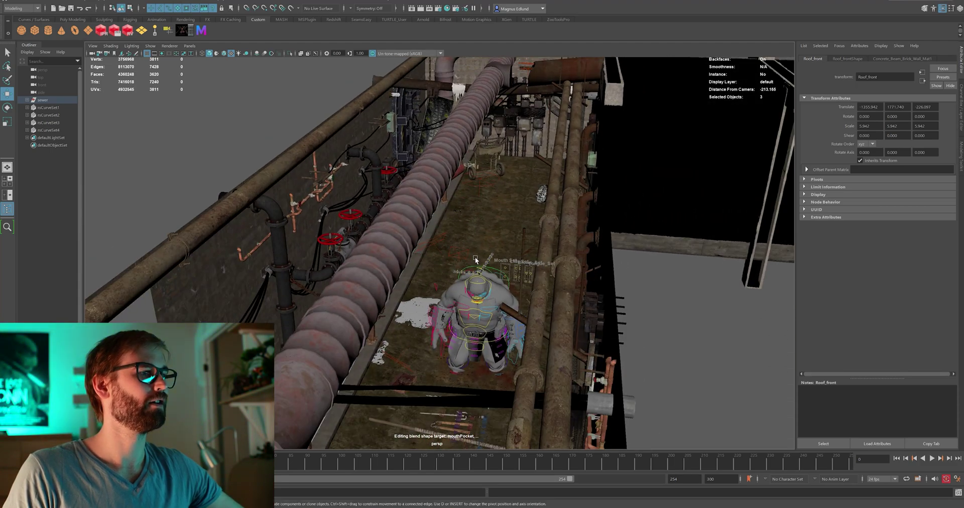
Examine the narrow corridor beside the main chamber, including its open metal door, fire extinguisher, bloodstained floor and wall pipes.
left_click_drag(615, 289, 492, 279)
scroll(551, 272, "down", 5)
scroll(493, 204, "up", 5)
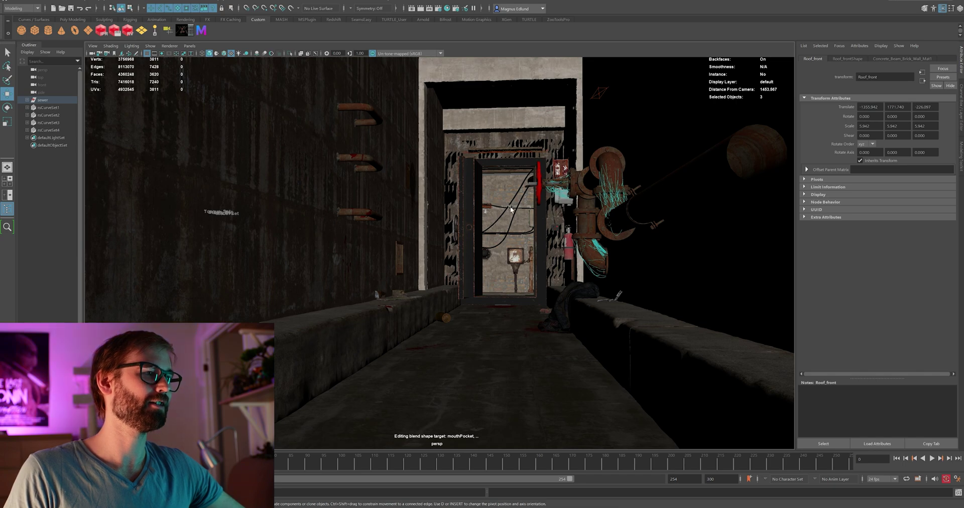
scroll(505, 258, "up", 8)
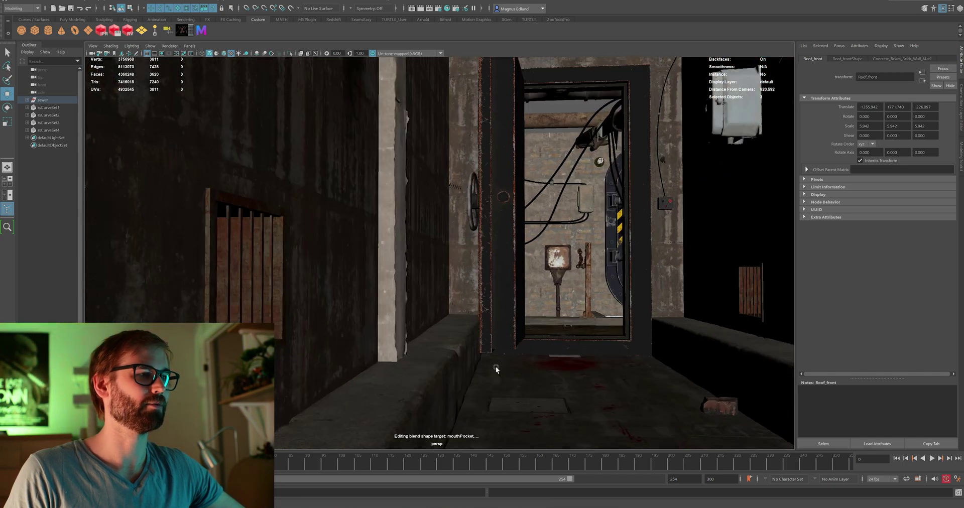
left_click_drag(566, 318, 467, 408)
scroll(463, 370, "up", 2)
scroll(472, 316, "down", 4)
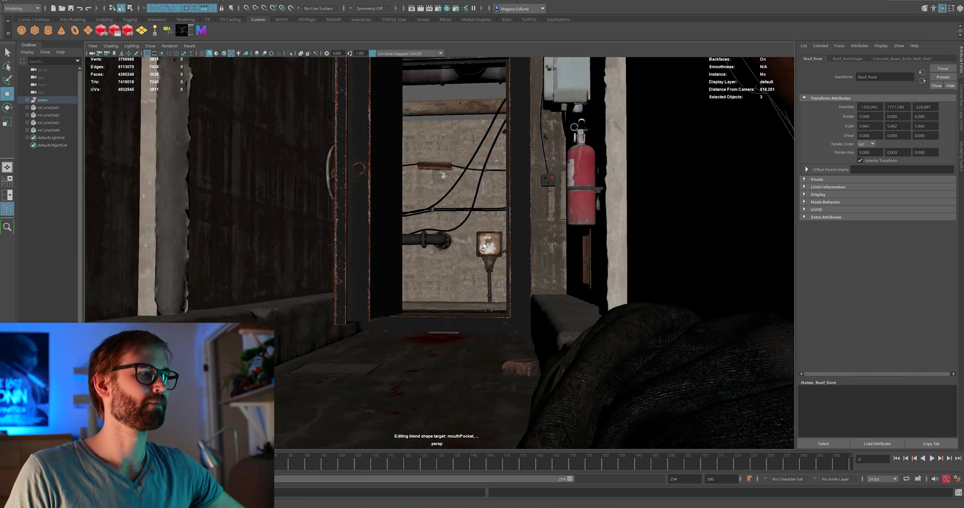
scroll(483, 302, "down", 6)
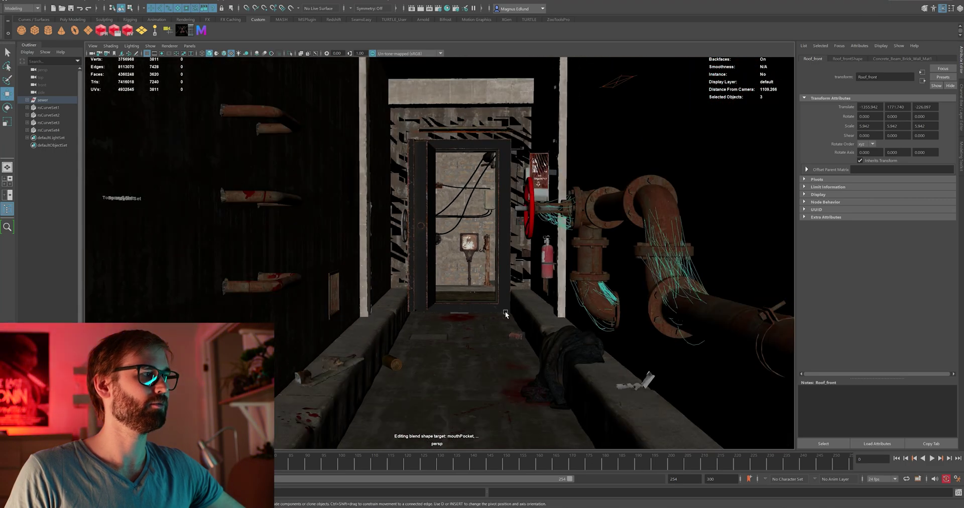
scroll(483, 303, "up", 4)
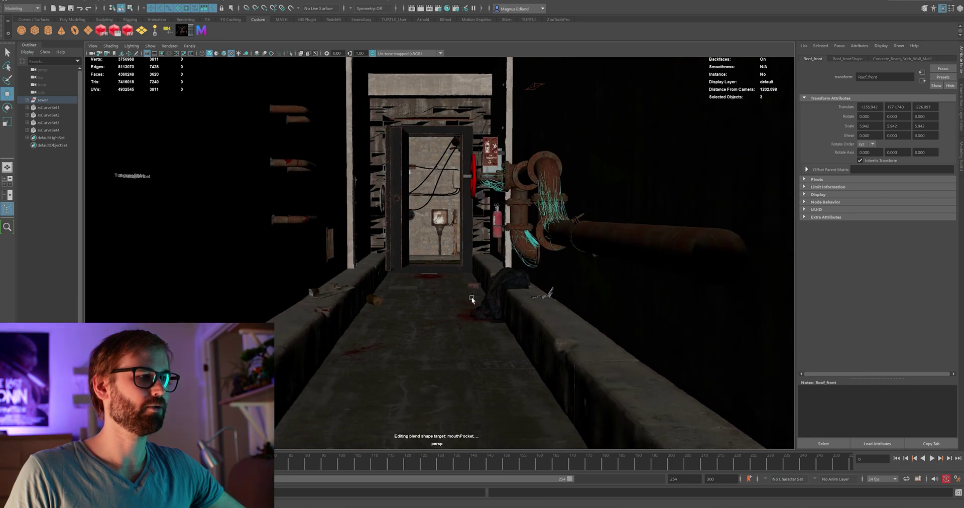
Try sliding the cloak draped over the corridor ledge sideways across the floor, and undo the move.
left_click(509, 289)
left_click_drag(476, 319, 474, 353)
scroll(442, 326, "up", 3)
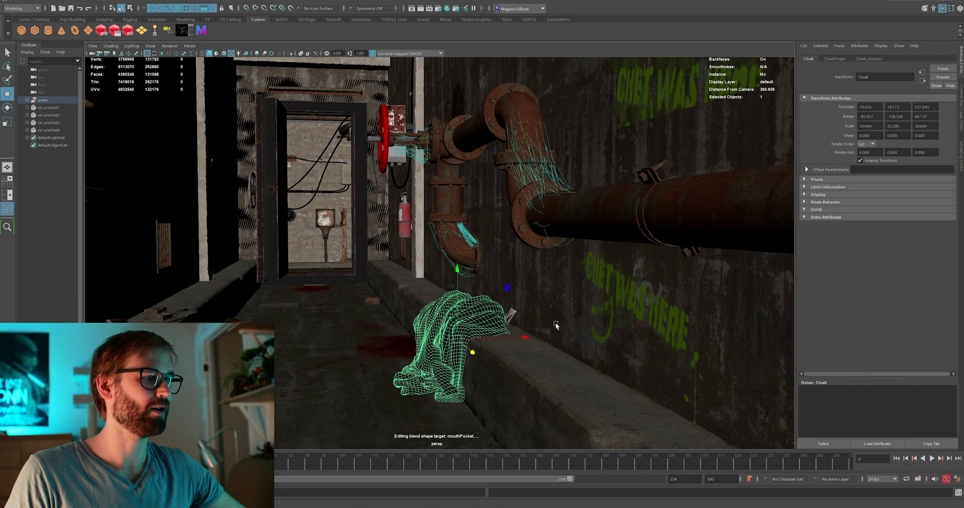
left_click_drag(529, 337, 386, 340)
key("ctrl+z")
key("ctrl+z")
Try moving and rotating the rusty container on the corridor floor, and undo those changes.
left_click(220, 326)
left_click_drag(290, 325, 303, 411)
key("e")
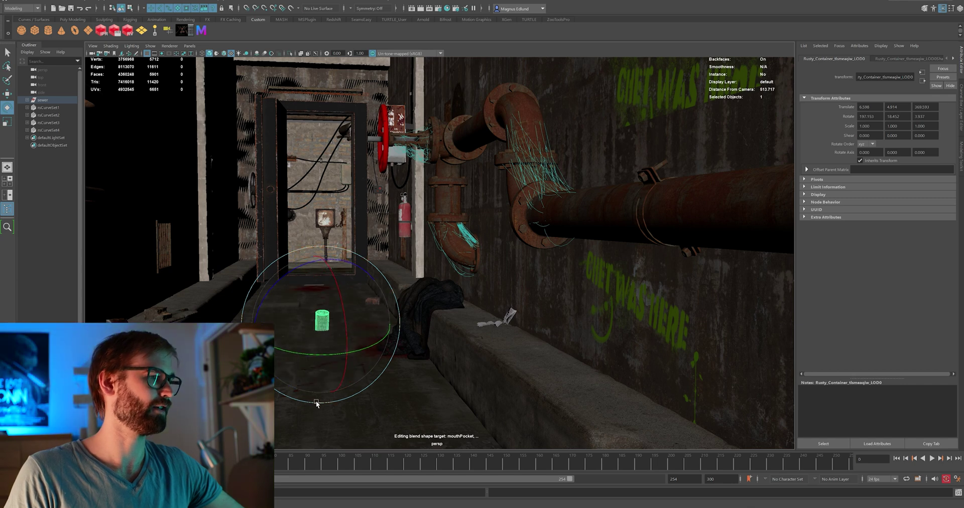
key("w")
mouse_move(323, 257)
left_mouse_down()
mouse_move(325, 243)
mouse_move(326, 255)
left_mouse_up()
key("ctrl+z")
key("ctrl+z")
key("ctrl+z")
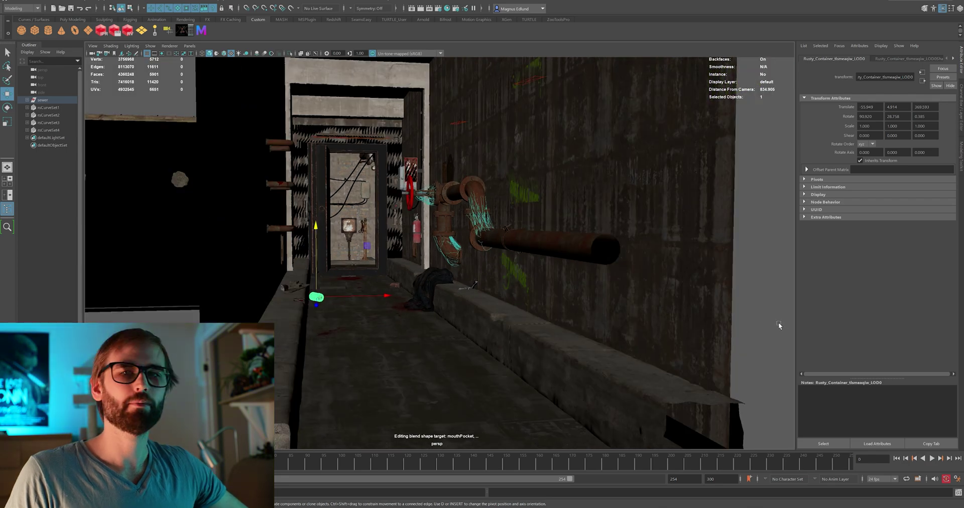
Deselect the container and examine the corridor's blood splatter, cloak, red valve wheel and rusted pipes from several angles.
left_click(767, 334)
left_click_drag(540, 294, 474, 251)
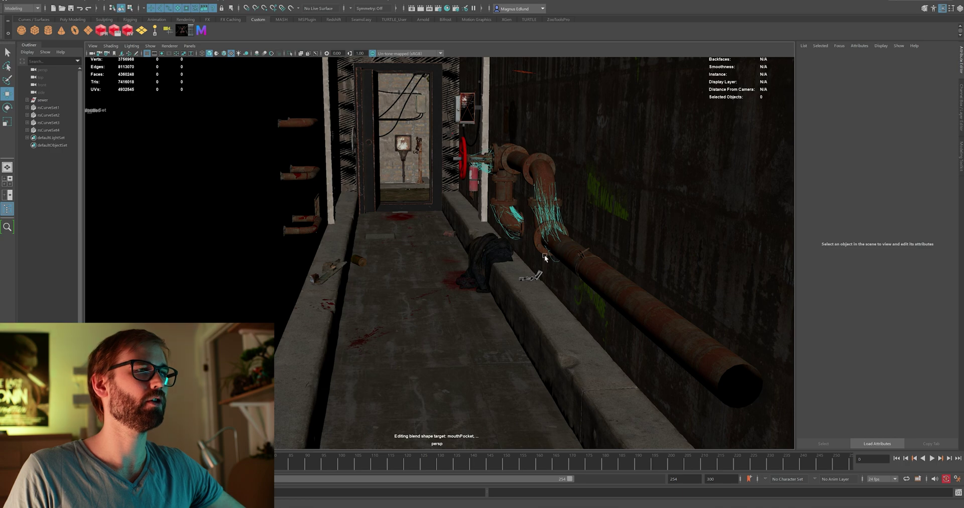
left_click_drag(444, 119, 436, 197)
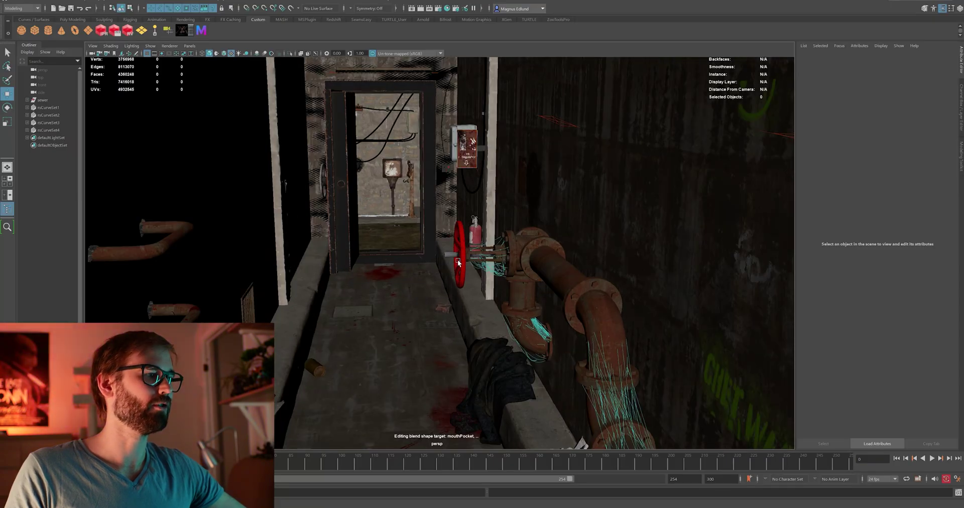
left_click_drag(457, 263, 481, 89)
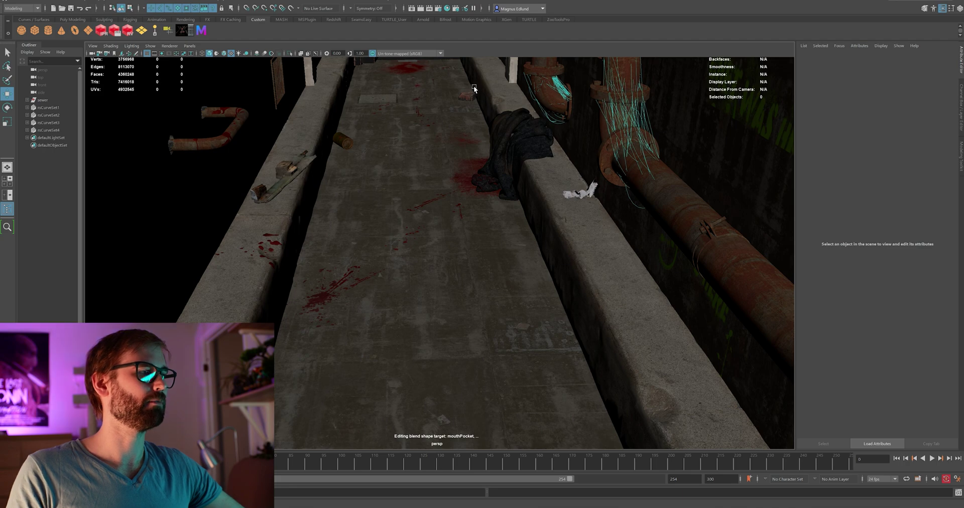
mouse_move(406, 163)
left_mouse_down()
mouse_move(399, 129)
mouse_move(397, 163)
left_mouse_up()
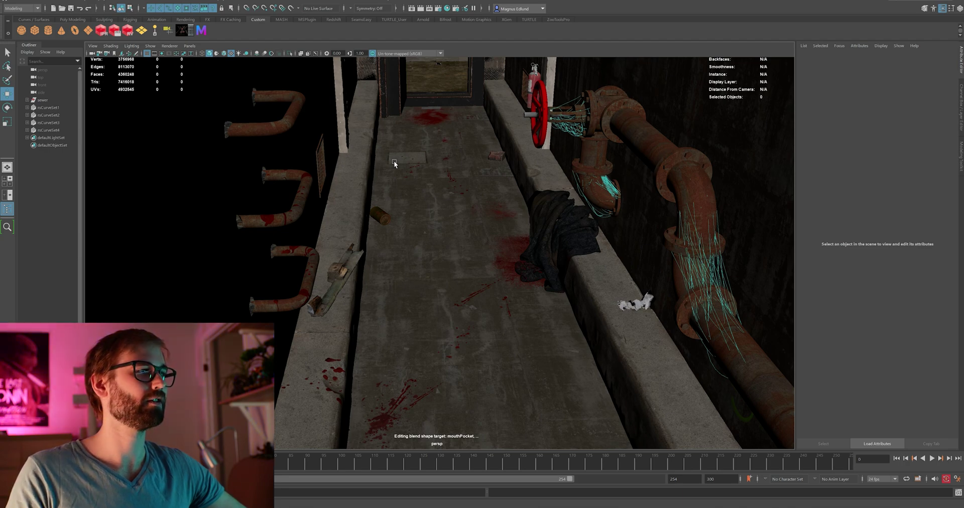
left_click_drag(394, 161, 423, 156)
left_click_drag(522, 203, 354, 354)
left_click_drag(390, 267, 378, 213)
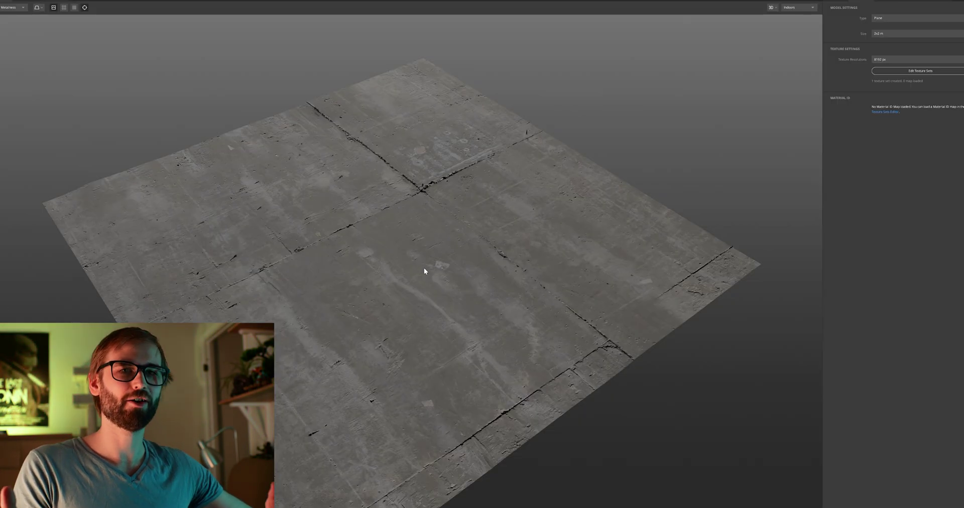
In Quixel Mixer, examine the concrete surface and its blood splatter layers from several angles.
left_click(423, 267)
scroll(423, 267, "up", 3)
mouse_move(423, 268)
left_mouse_down()
mouse_move(477, 273)
mouse_move(548, 260)
mouse_move(751, 103)
left_mouse_up()
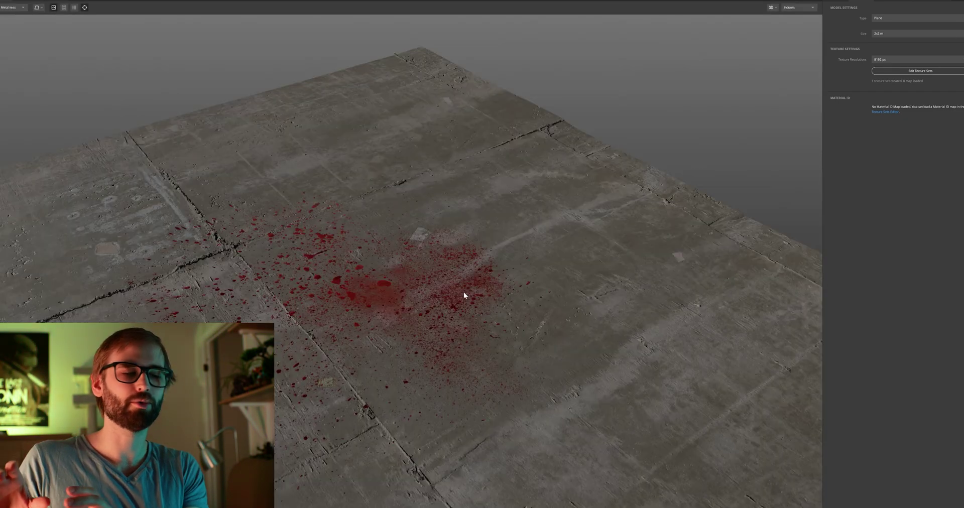
scroll(463, 291, "down", 3)
left_click_drag(468, 290, 352, 301)
scroll(387, 330, "up", 4)
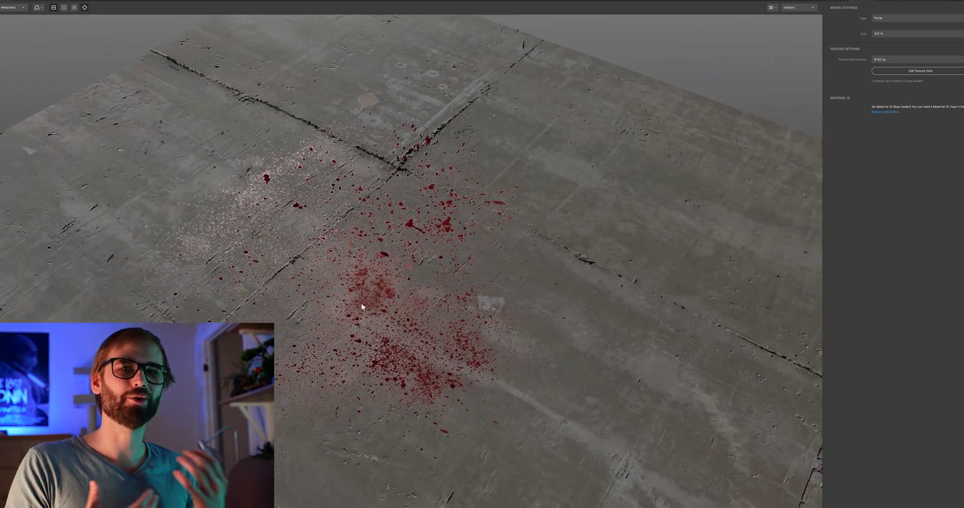
Show the layer stack and add a liquid layer directly above the concrete base layer.
left_click(844, 5)
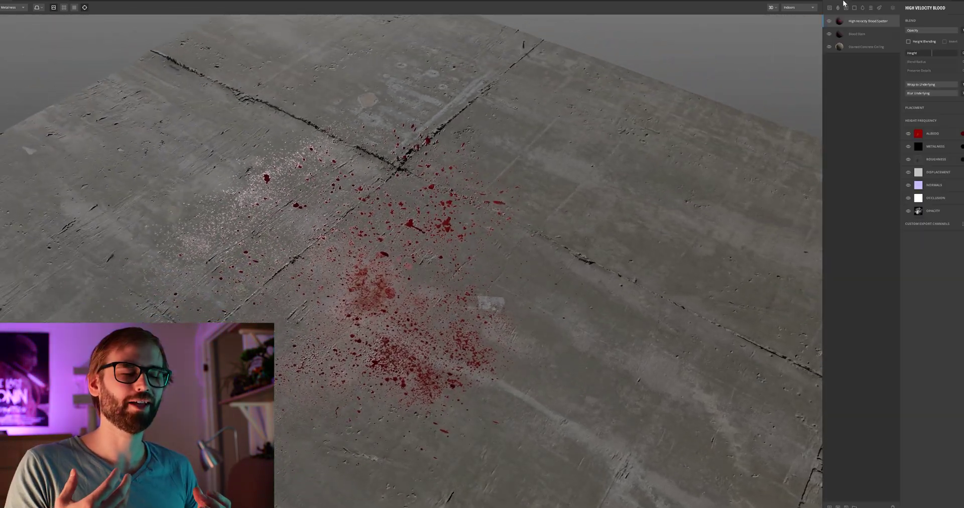
left_click(867, 46)
left_click(863, 8)
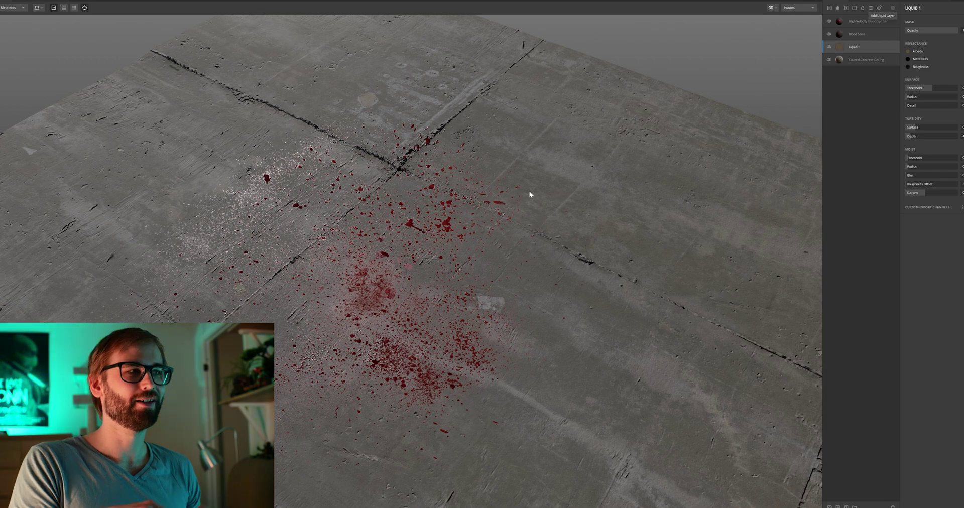
scroll(534, 186, "down", 3)
scroll(523, 183, "down", 2)
scroll(500, 192, "down", 3)
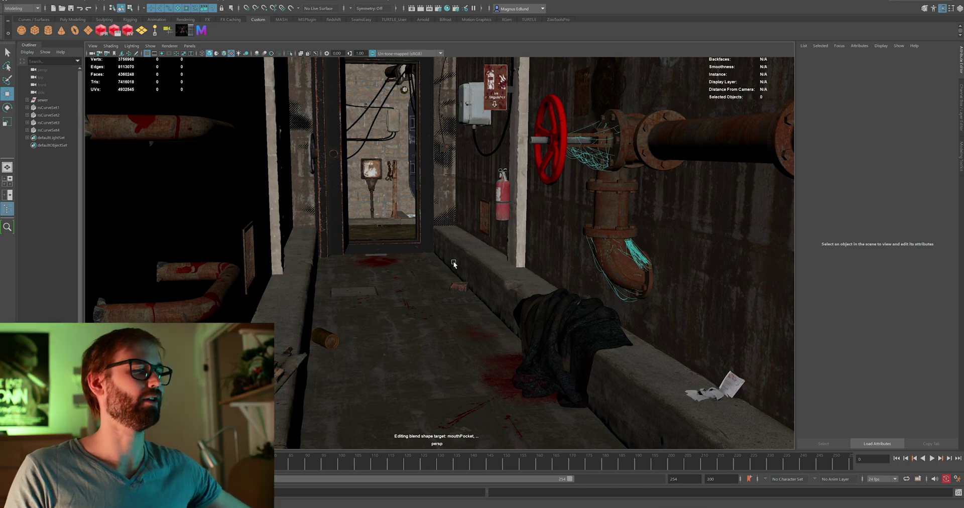
Back in Maya, look down the corridor and select the area light on the wall side of the doorway.
left_click_drag(426, 248, 395, 253)
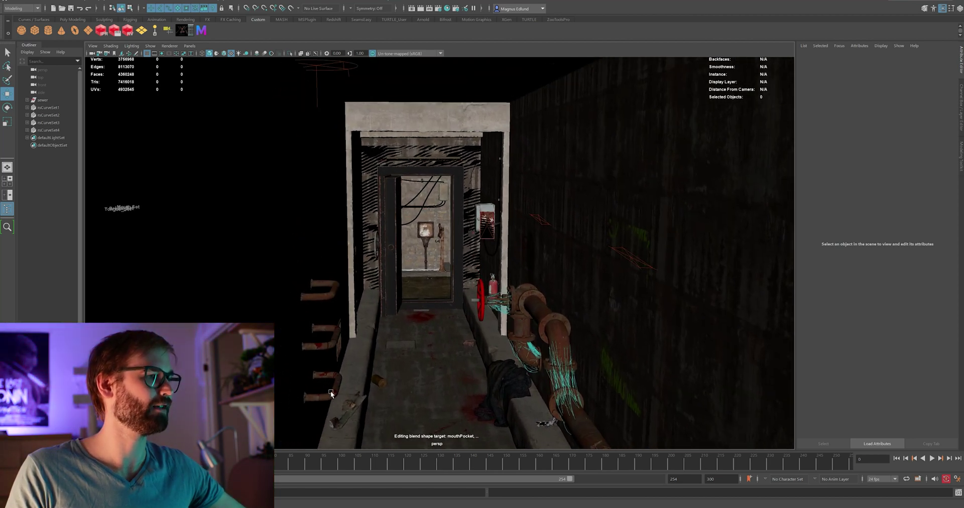
left_click_drag(407, 300, 363, 283)
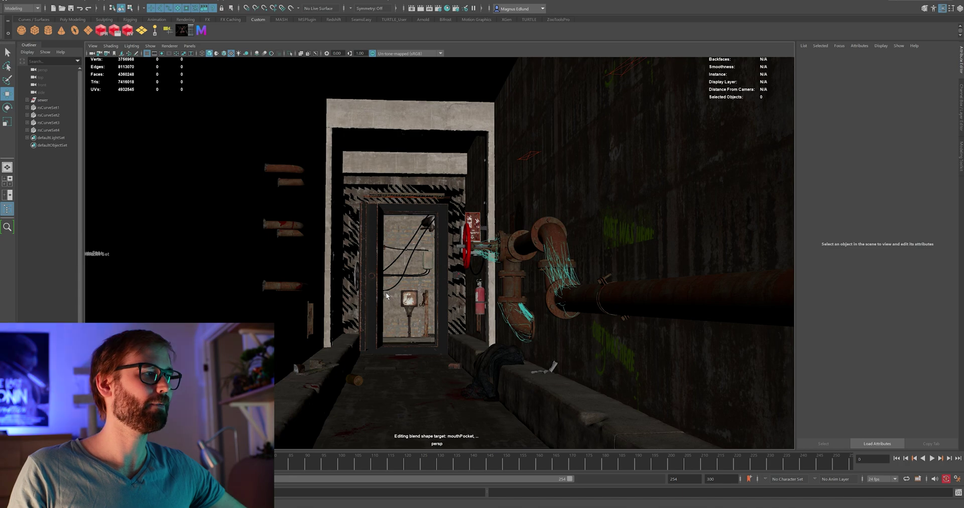
left_click_drag(392, 297, 405, 275)
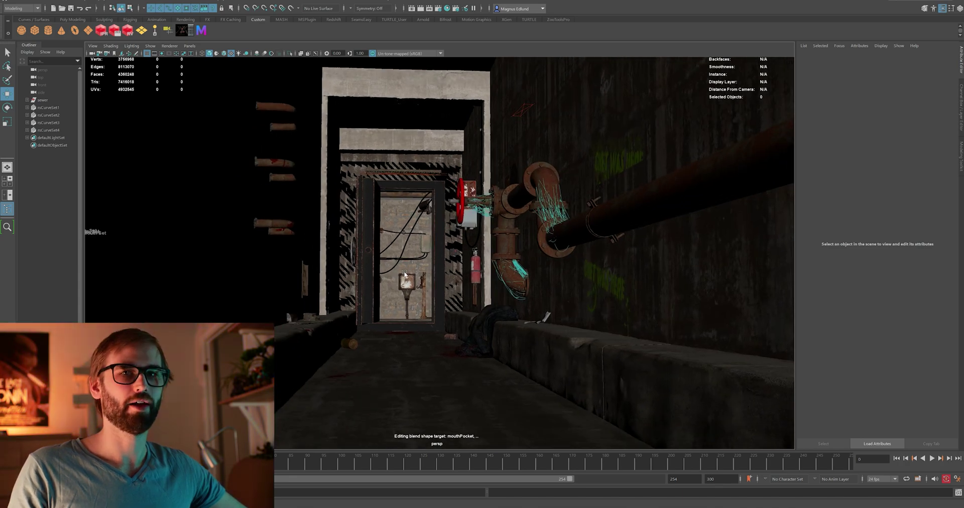
left_click_drag(382, 270, 444, 257)
left_click_drag(554, 258, 603, 231)
left_click(581, 236)
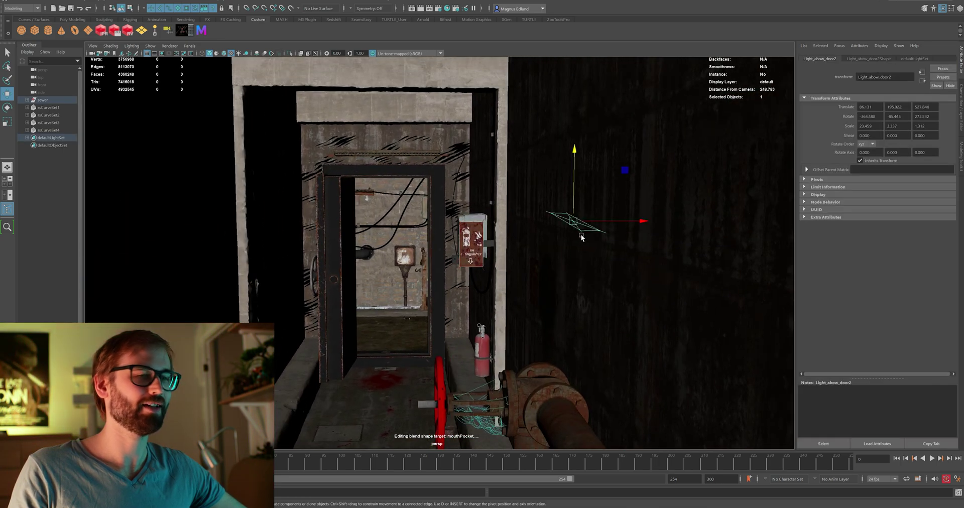
Examine the doorway, warning sign, red valve wheel and flanged pipes around the selected area light.
left_click_drag(394, 295, 396, 282)
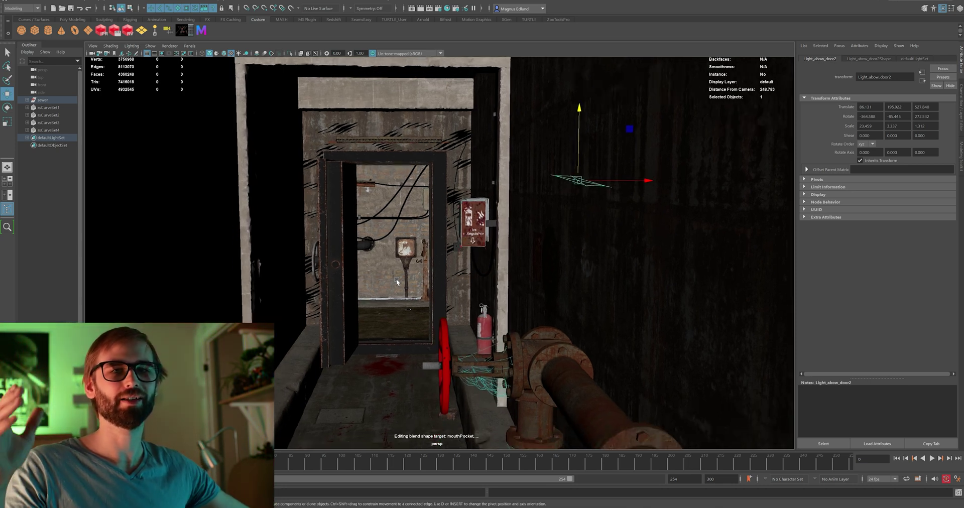
left_click_drag(412, 257, 522, 225)
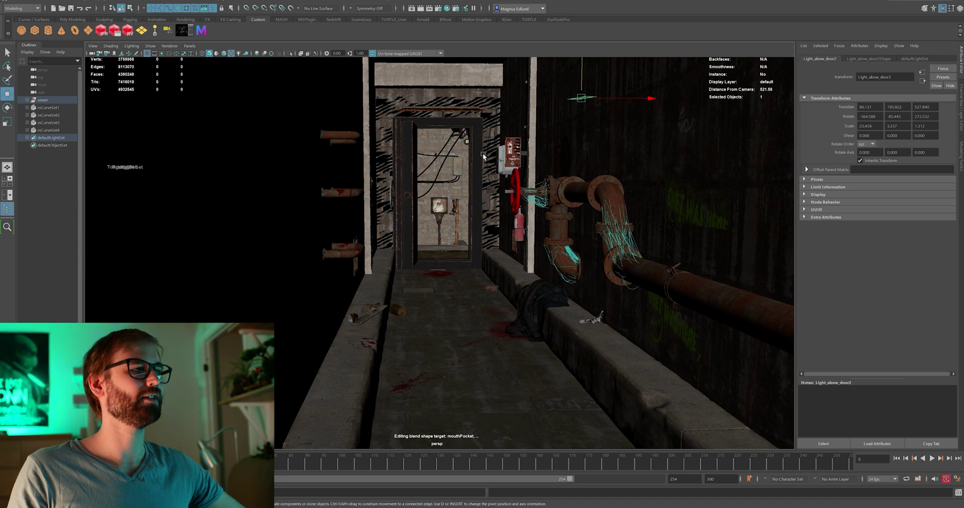
scroll(490, 251, "up", 4)
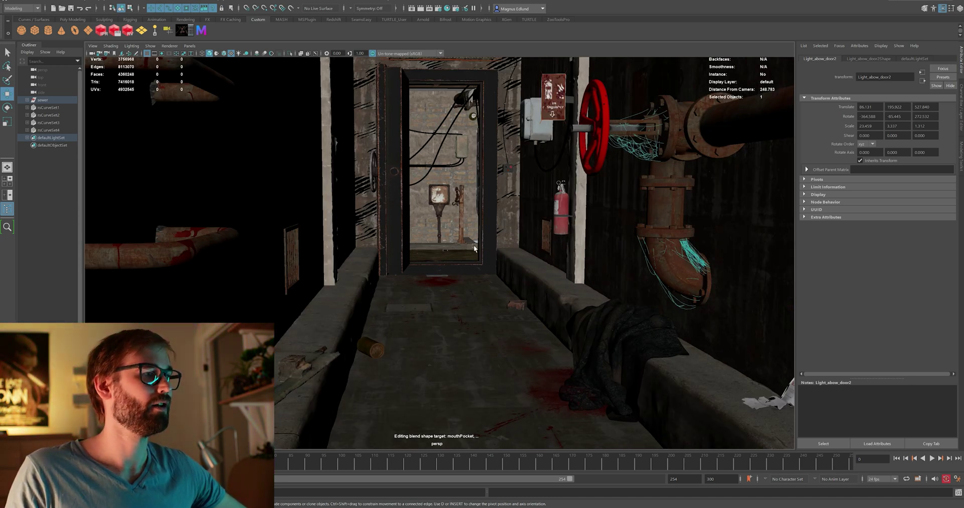
left_click_drag(469, 174, 463, 194)
scroll(513, 267, "down", 3)
scroll(489, 274, "up", 3)
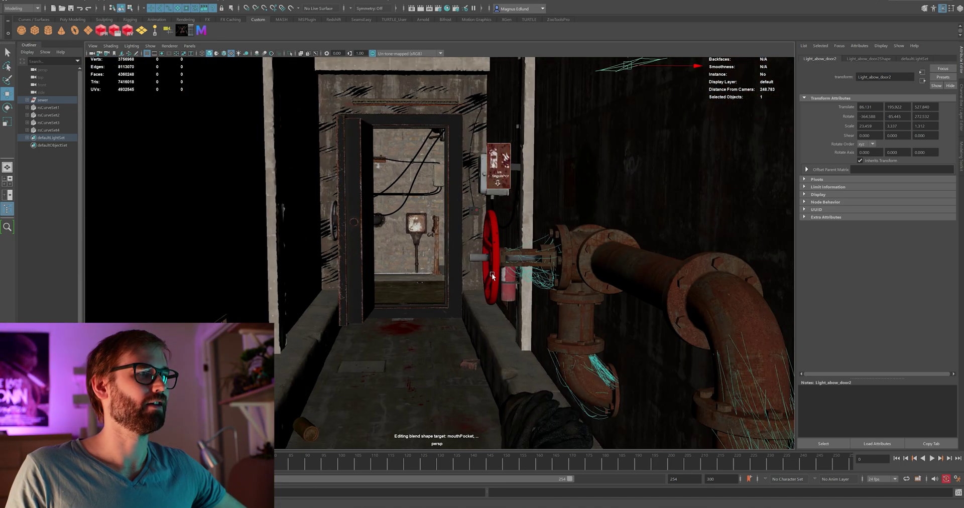
left_click_drag(492, 276, 624, 269)
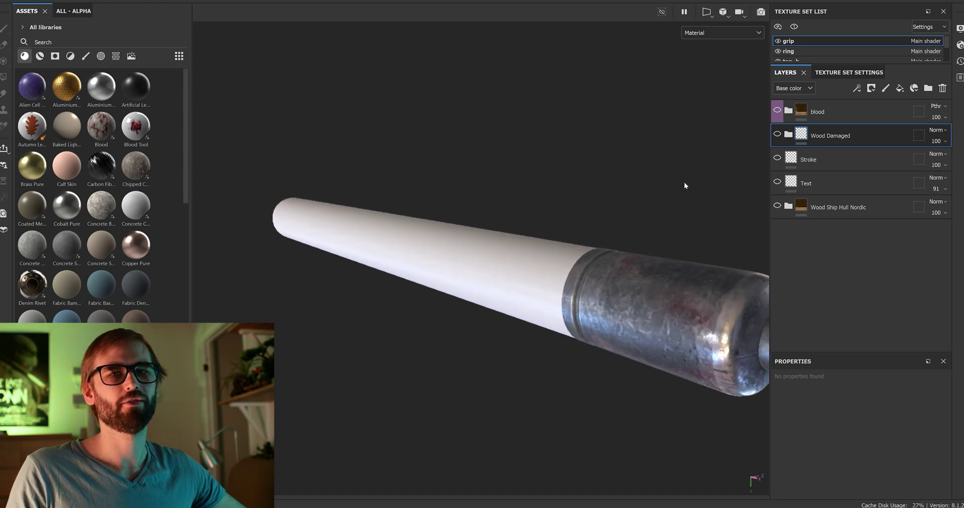
In Substance Painter, make the grip's Wood Ship Hull Nordic, Text, Stroke, Wood Damaged and blood layers visible in turn.
left_click(776, 205)
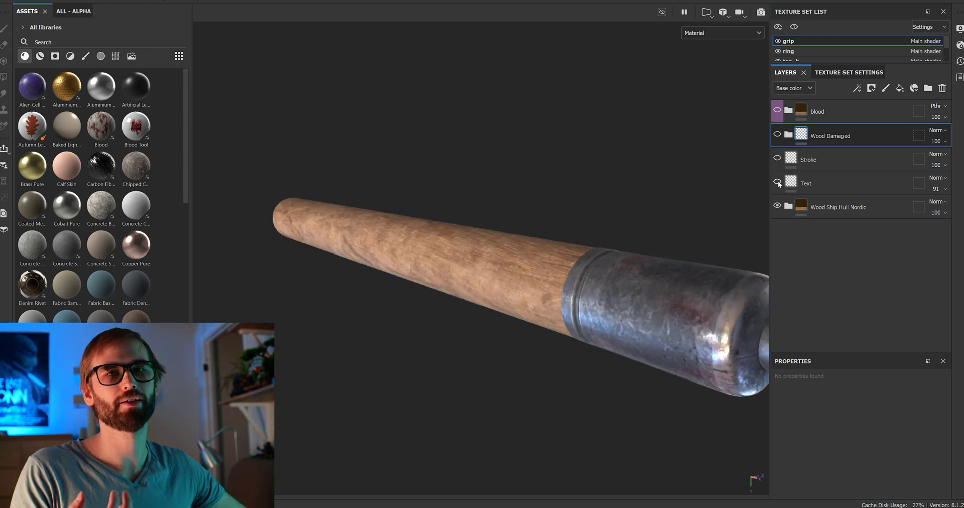
left_click(777, 182)
left_click(777, 158)
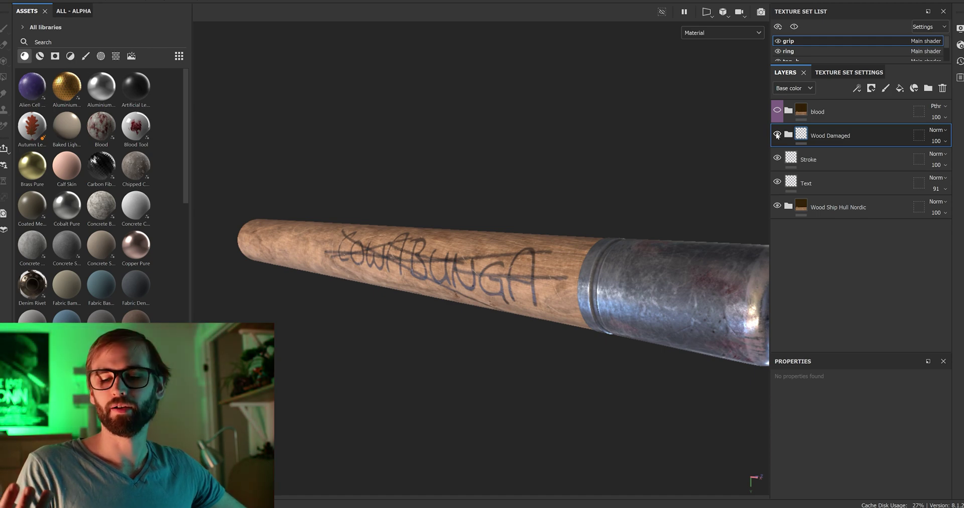
left_click(778, 135)
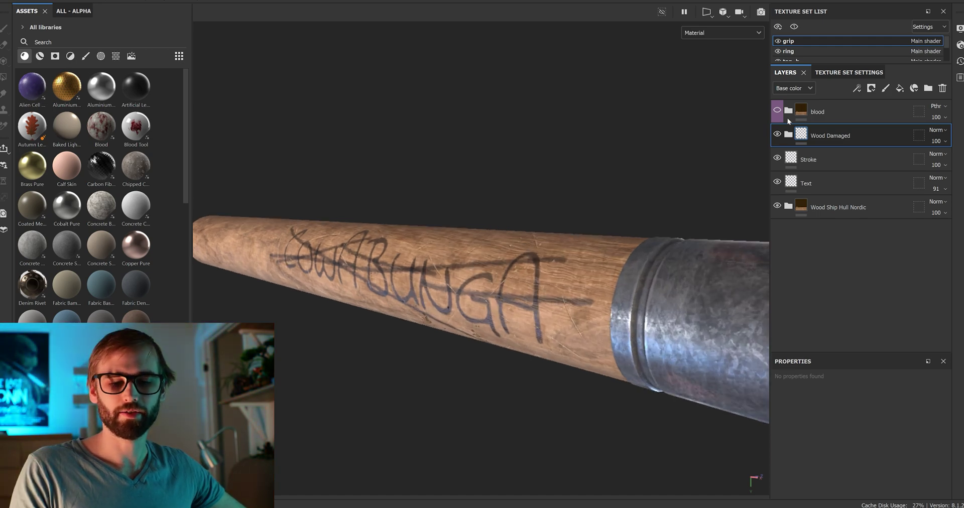
left_click(776, 110)
left_click_drag(580, 239, 471, 317)
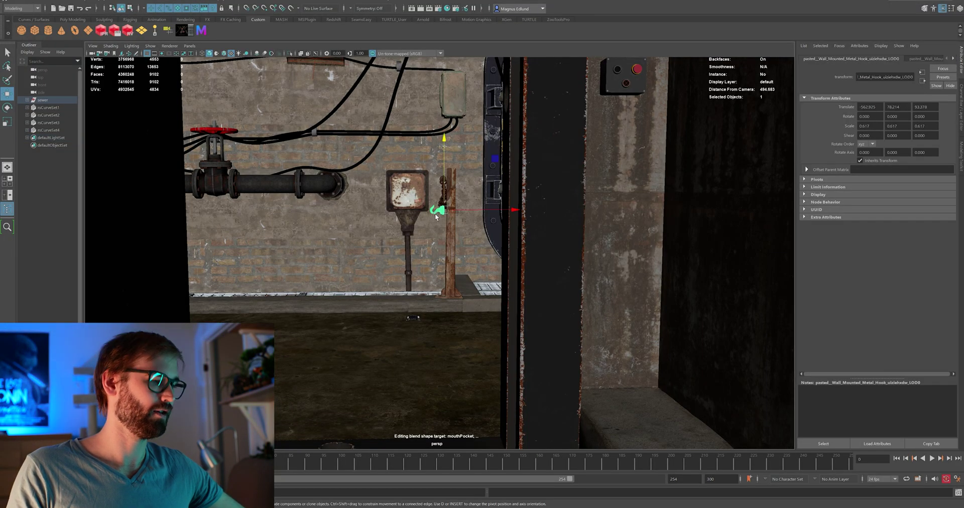
Back in Maya, frame the wall-mounted metal hook beyond the door and inspect its mesh and the surrounding props.
key("f")
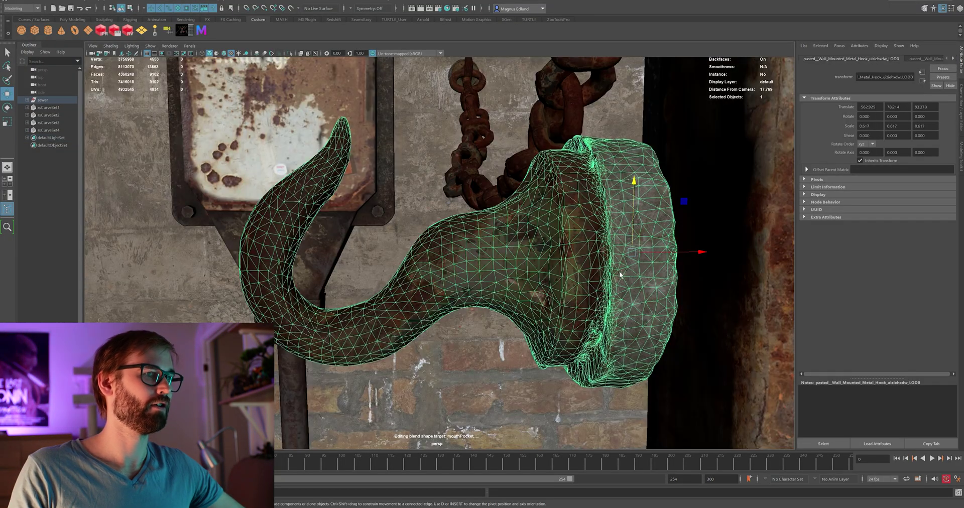
scroll(602, 241, "down", 5)
left_click_drag(589, 256, 646, 258)
scroll(424, 332, "down", 1)
scroll(424, 333, "down", 6)
Examine the main sewer chamber around the character rig, including the chained walkway, metal grating, valves and pipes.
left_click_drag(508, 292, 451, 214)
scroll(502, 271, "down", 5)
scroll(426, 260, "down", 4)
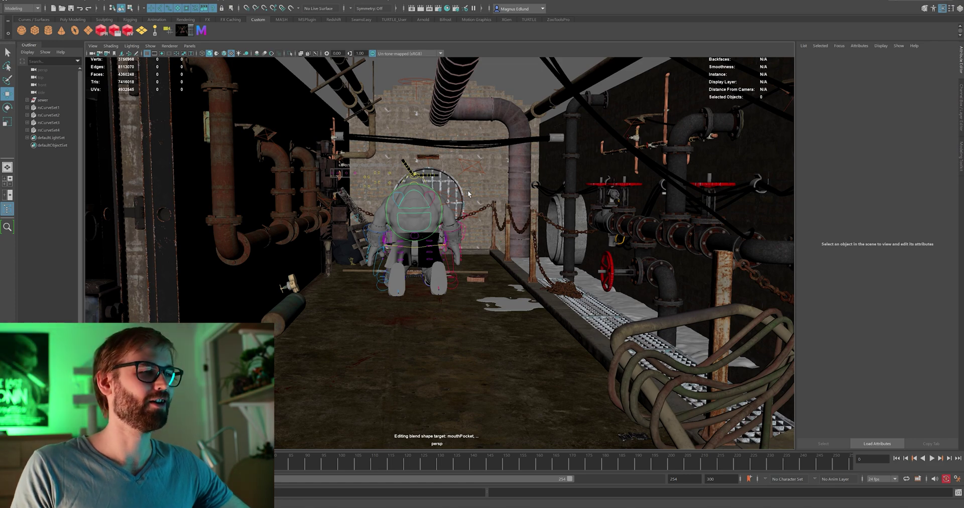
scroll(503, 127, "up", 1)
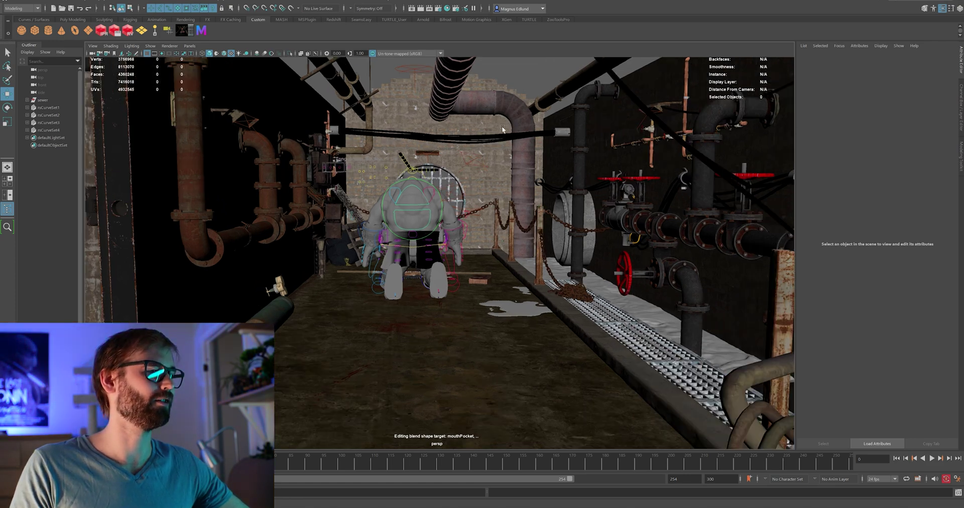
scroll(503, 129, "up", 2)
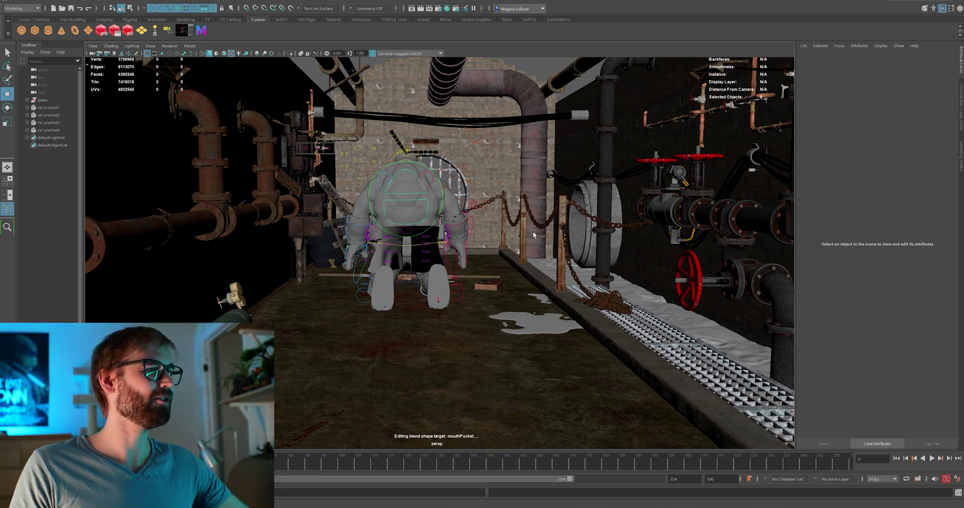
Inspect the turtle's body mesh by selecting it, clear the selection, and view the chained walkway and pipes beside it.
left_click_drag(532, 231, 487, 188)
scroll(486, 170, "down", 4)
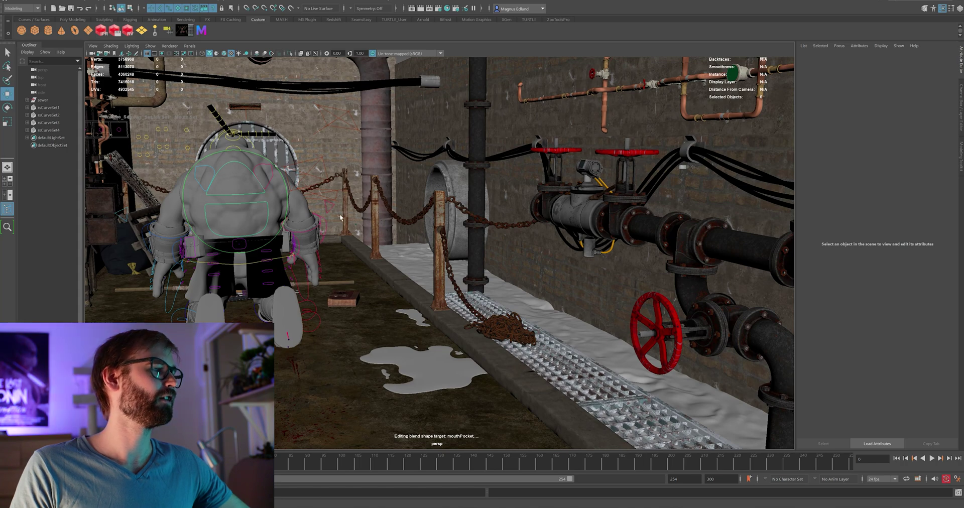
left_click(248, 160)
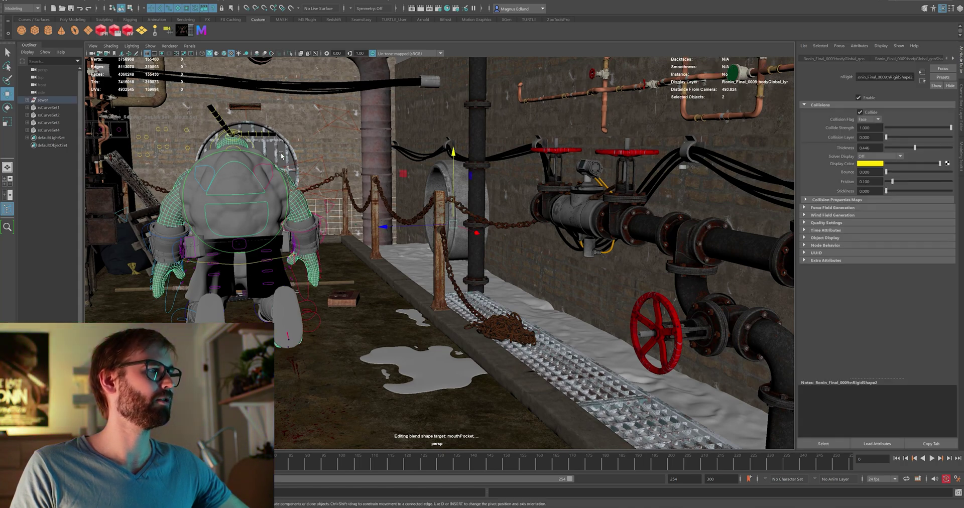
left_click(294, 172)
left_click_drag(478, 215, 424, 203)
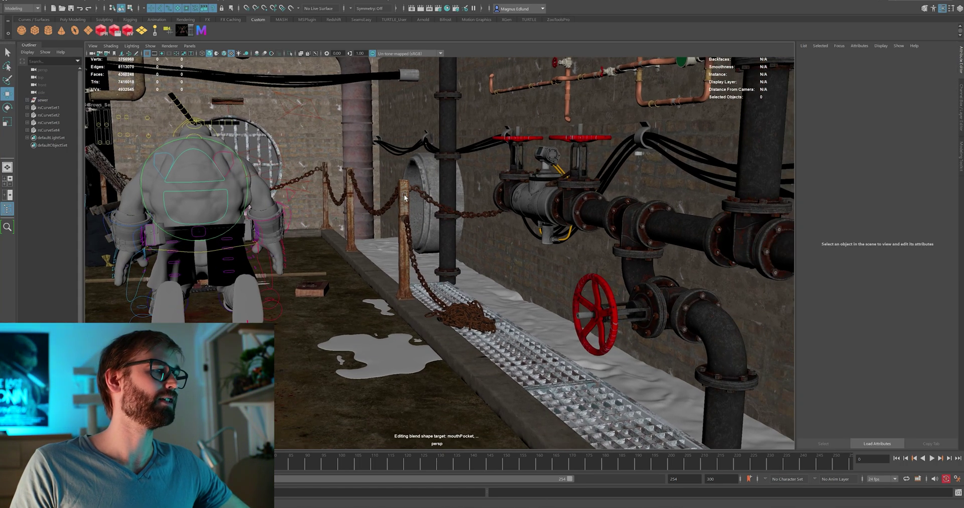
Select the modular curb mesh along the metal grating and inspect its wireframe.
left_click(405, 198)
left_click(442, 347)
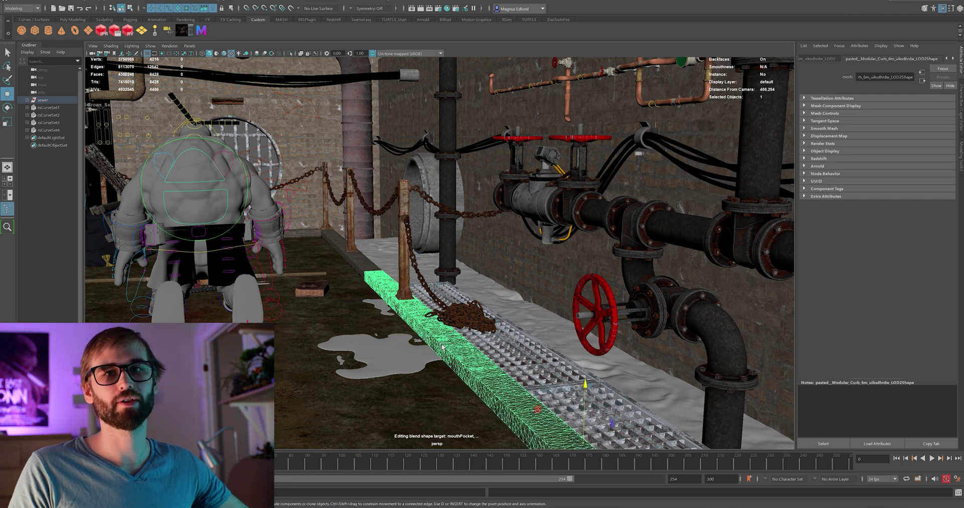
left_click_drag(448, 353, 541, 343)
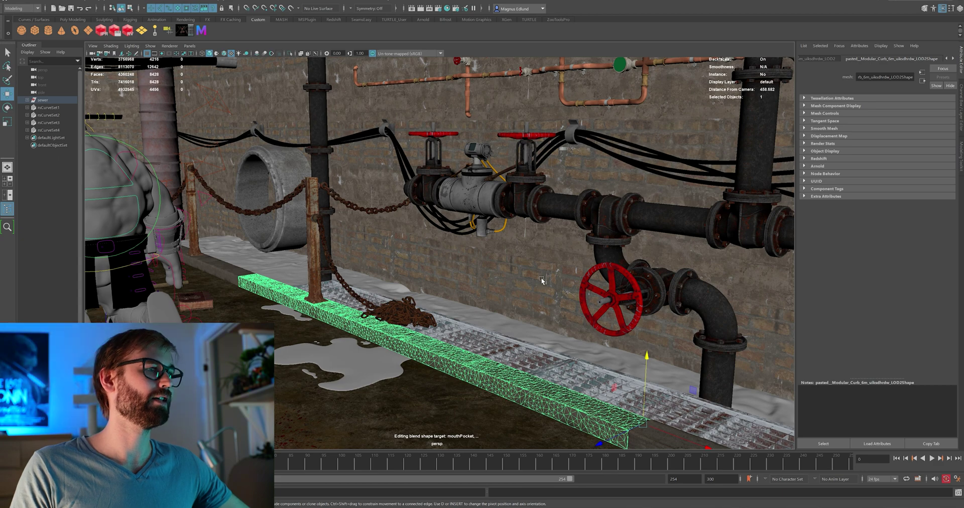
Select the pressure gauge section of the pipeline between the two red valve wheels and examine it with the surrounding pipes and cables.
left_click_drag(541, 277, 459, 318)
scroll(471, 296, "up", 3)
left_click_drag(465, 244, 460, 258)
left_click(460, 259)
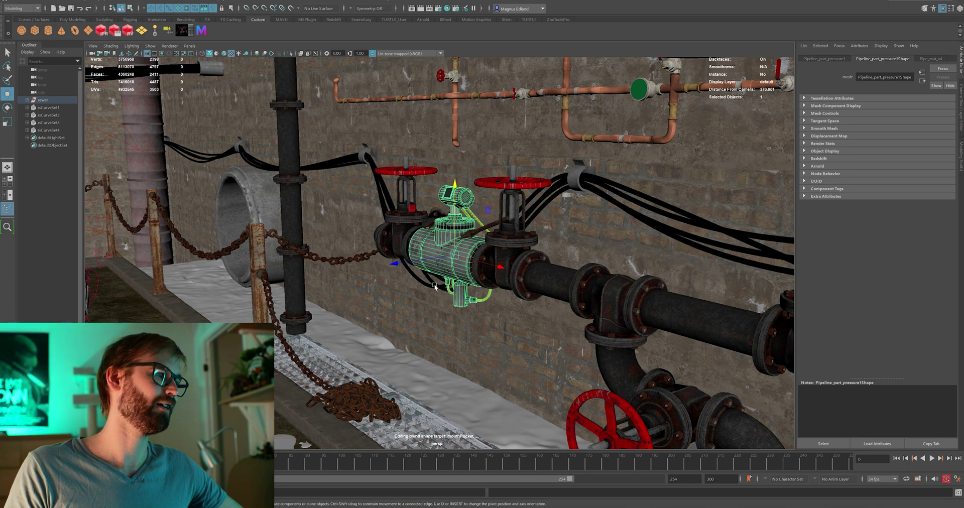
scroll(432, 282, "down", 1)
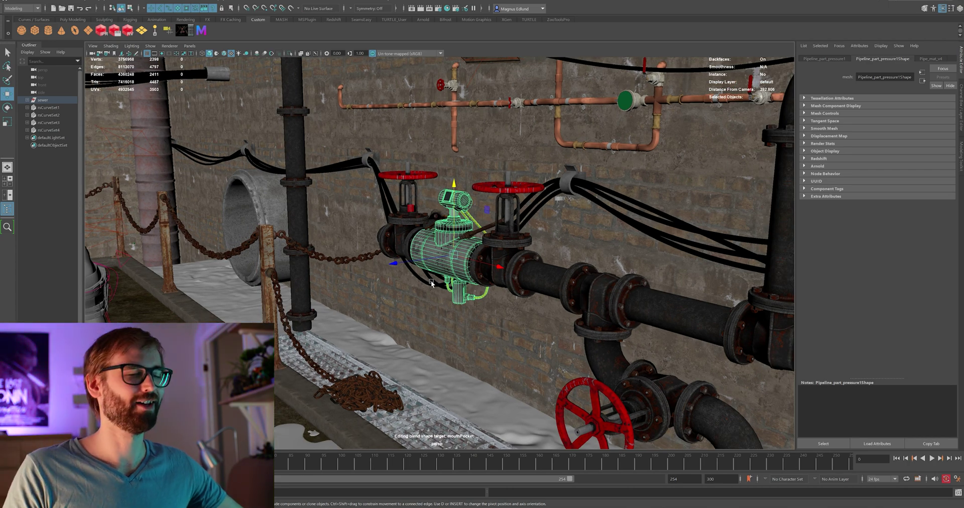
left_click_drag(480, 292, 488, 287)
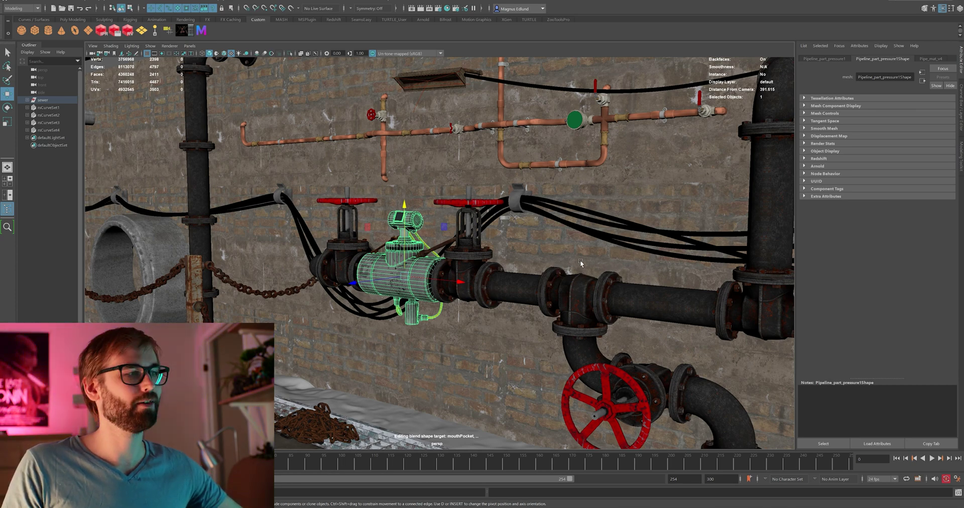
left_click_drag(580, 260, 568, 261)
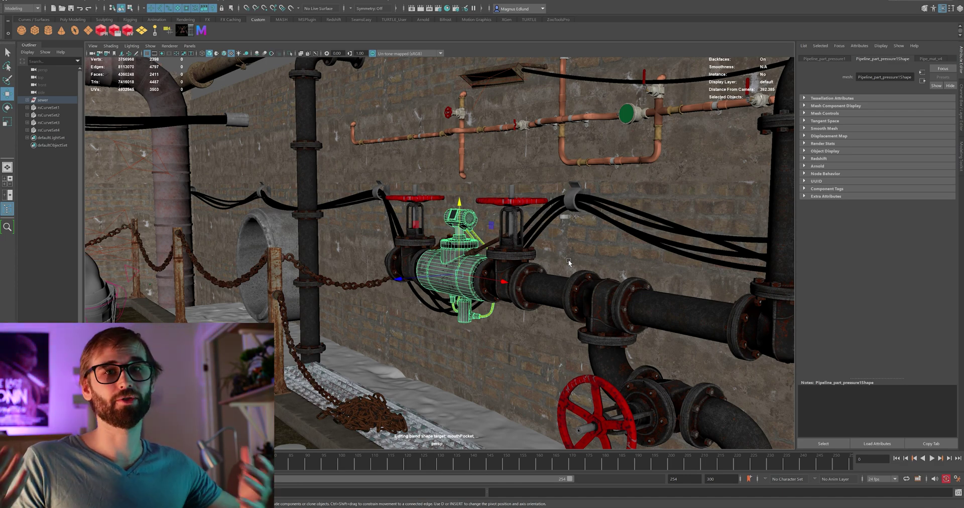
Clear the selection and examine the kneeling turtle rig from behind and in front, including the weapons laid out on the floor.
left_click(268, 71)
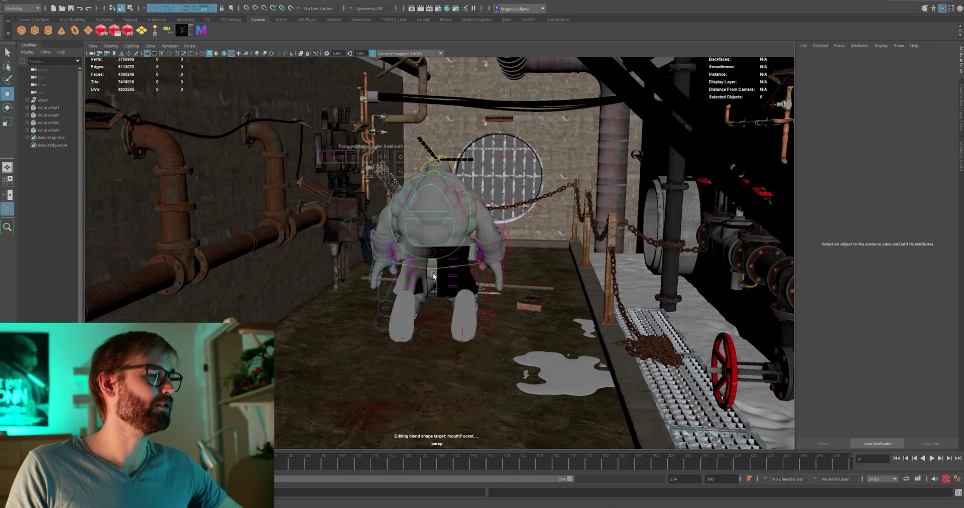
scroll(458, 273, "up", 5)
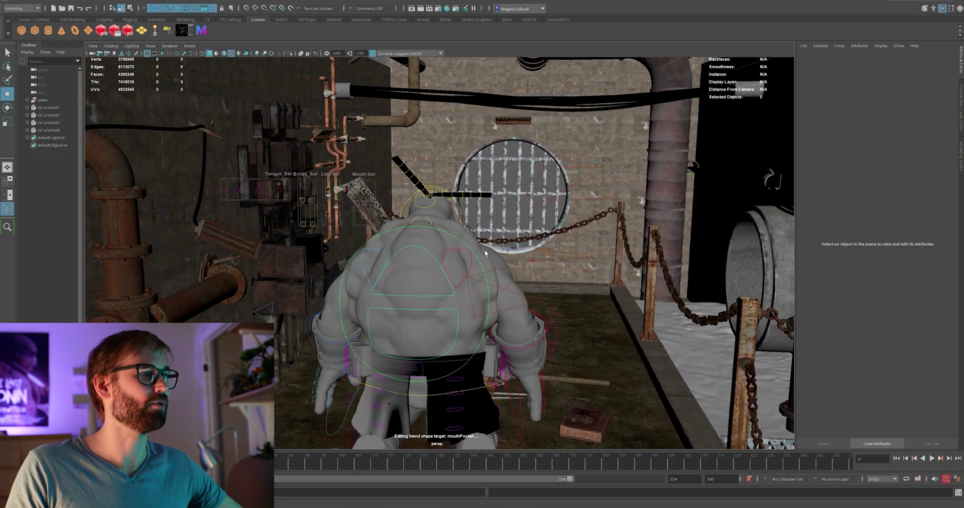
left_click_drag(556, 214, 504, 189)
scroll(450, 248, "down", 5)
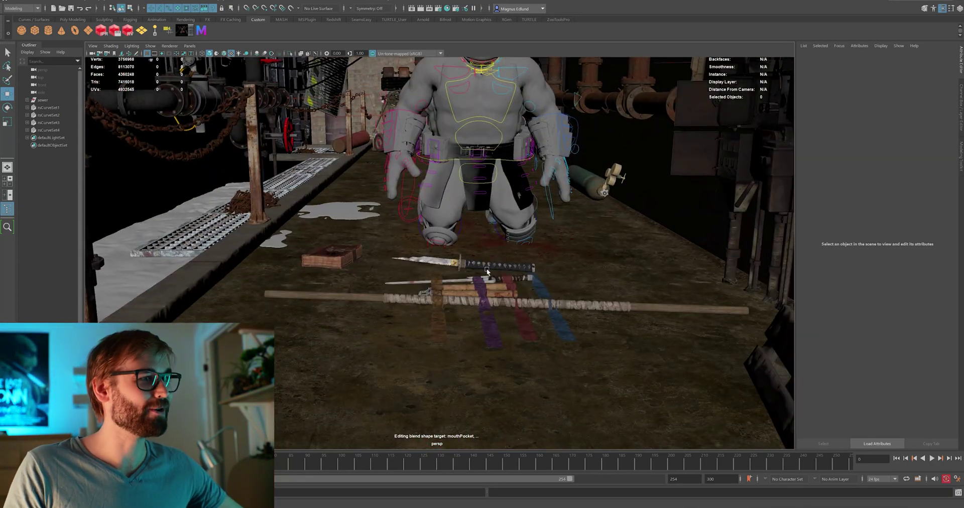
scroll(504, 260, "up", 4)
left_click_drag(486, 284, 442, 200)
scroll(506, 216, "down", 3)
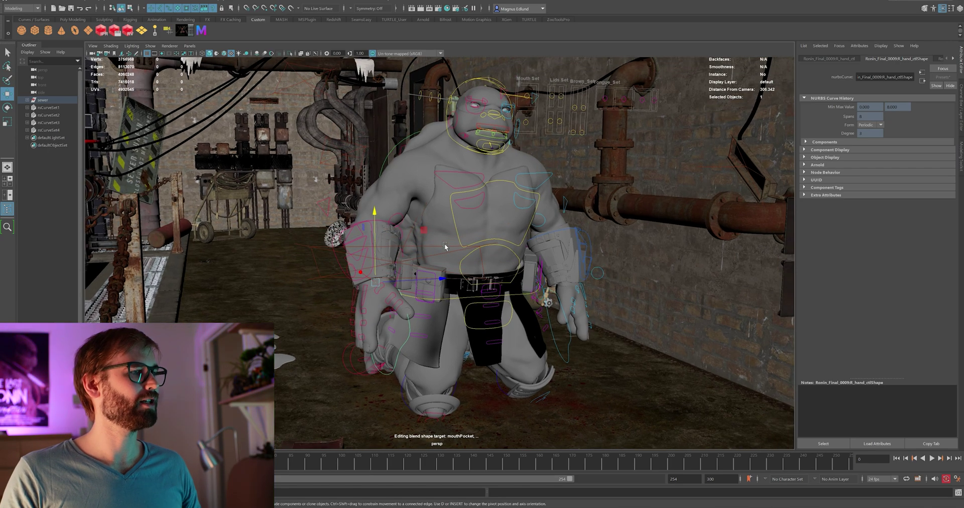
Try out the turtle rig's right hand control, select the head root control and rotate the head.
left_click_drag(407, 312, 384, 330)
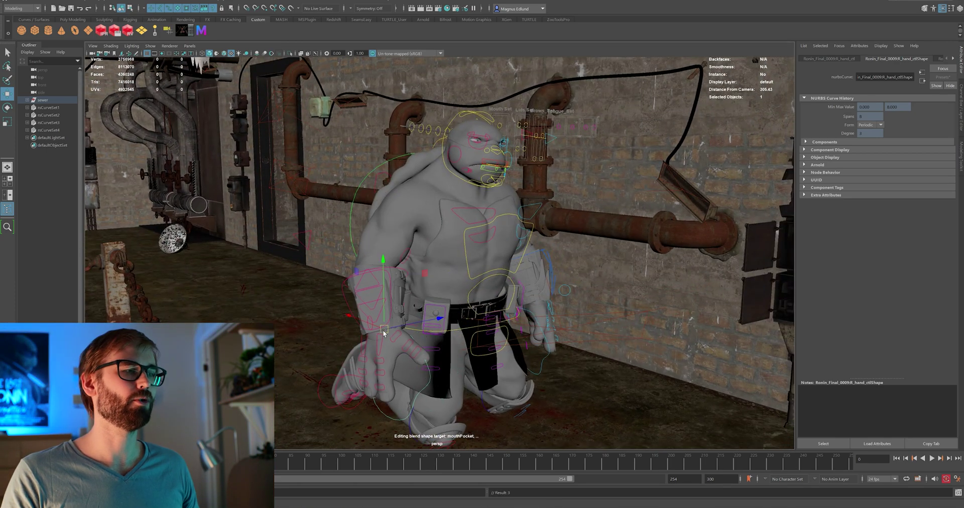
left_click(443, 146)
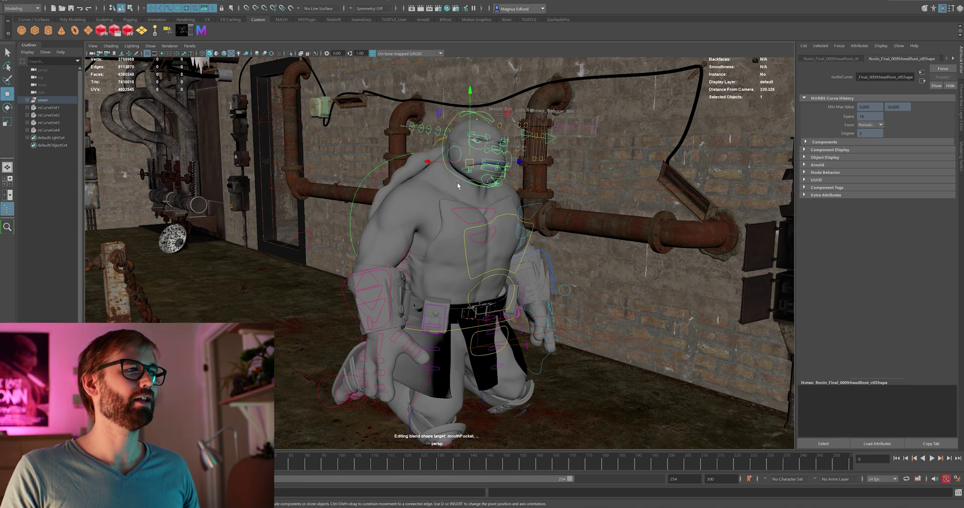
scroll(460, 182, "up", 3)
left_click_drag(459, 182, 423, 216)
key("e")
left_click_drag(446, 163, 435, 182)
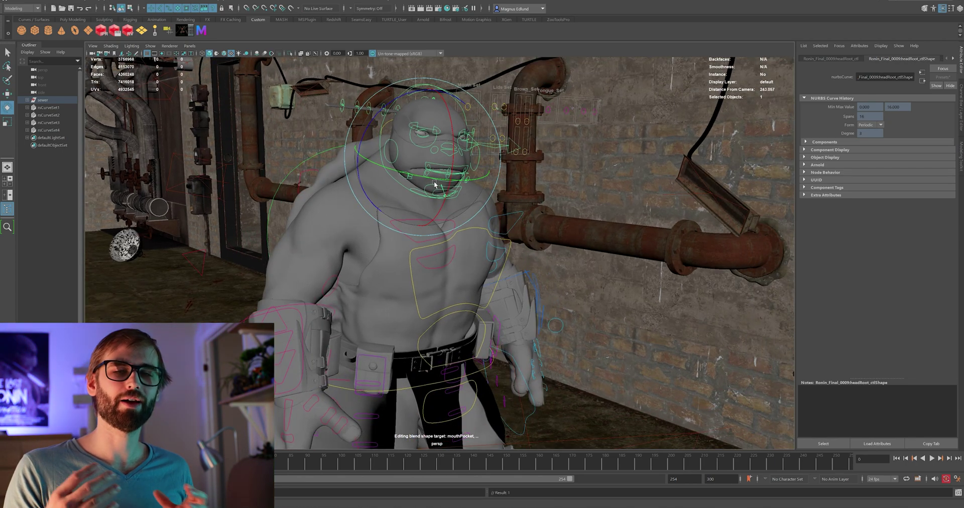